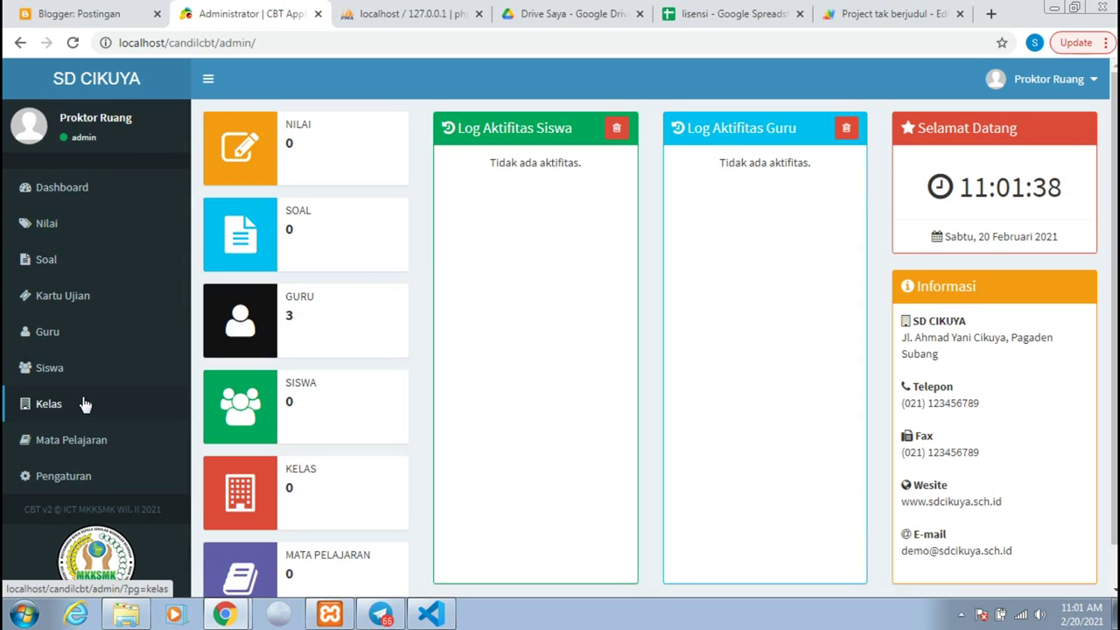
Step: Go from the admin dashboard to the Mata Pelajaran (subjects) page
click(75, 451)
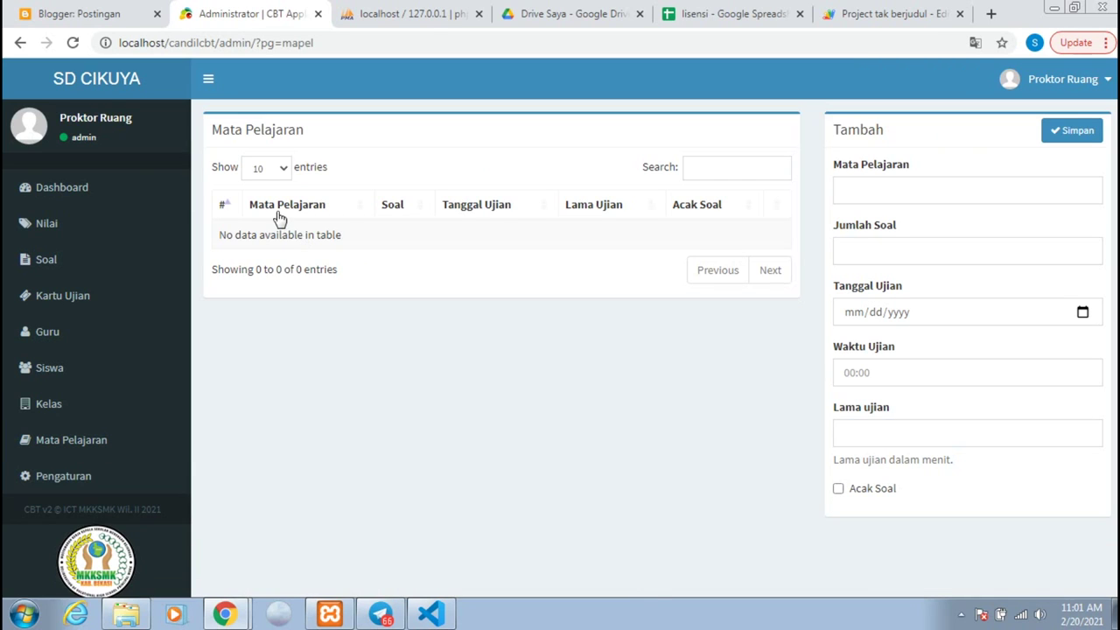
Step: Add subject Bahasa Sunda: 10 questions, exam 22 February 2021 at 08:00, 120 minutes
click(895, 186)
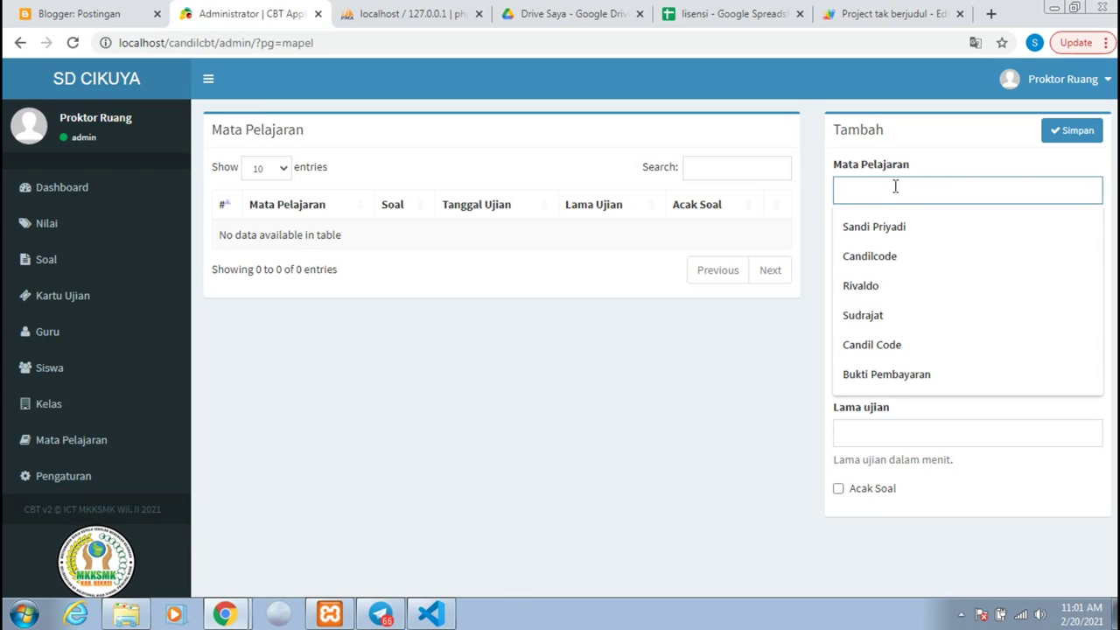
text(Bahasa Sunda)
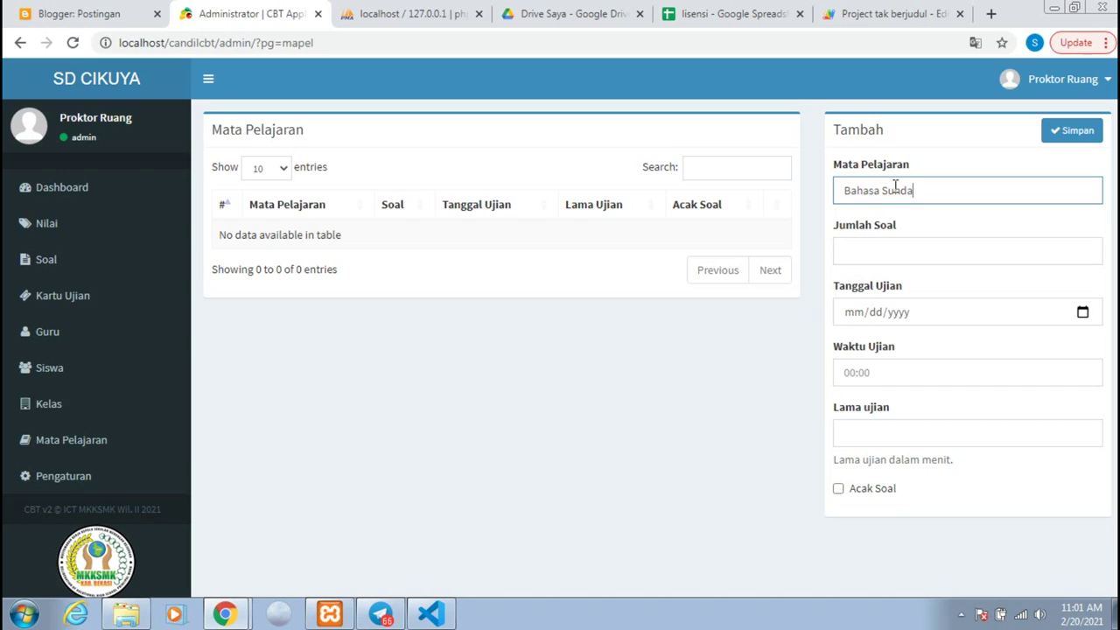
click(897, 247)
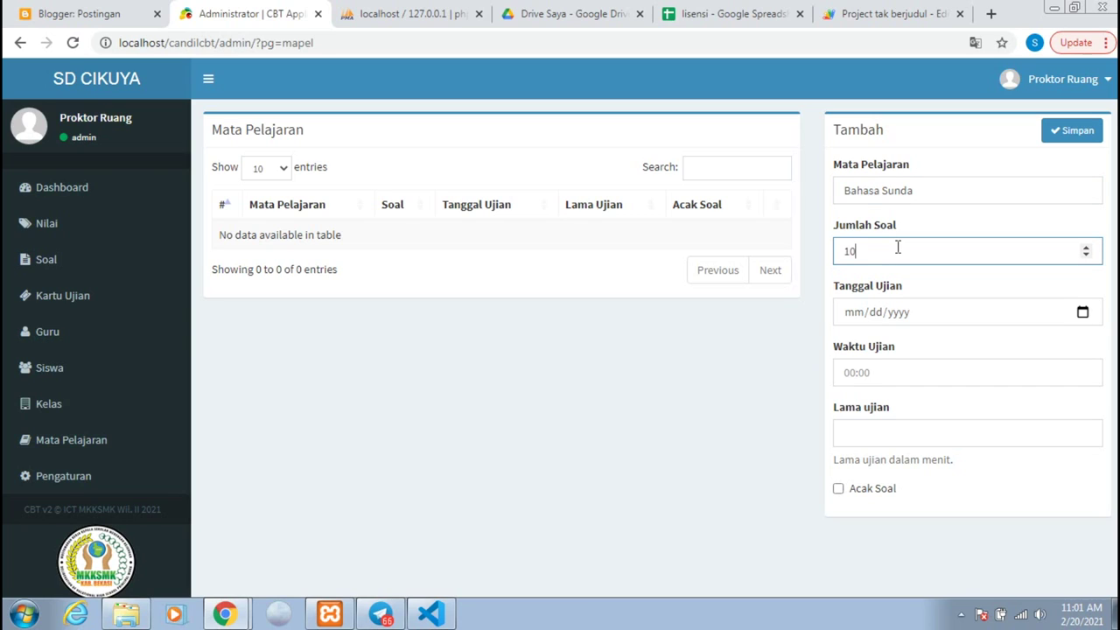
click(1081, 320)
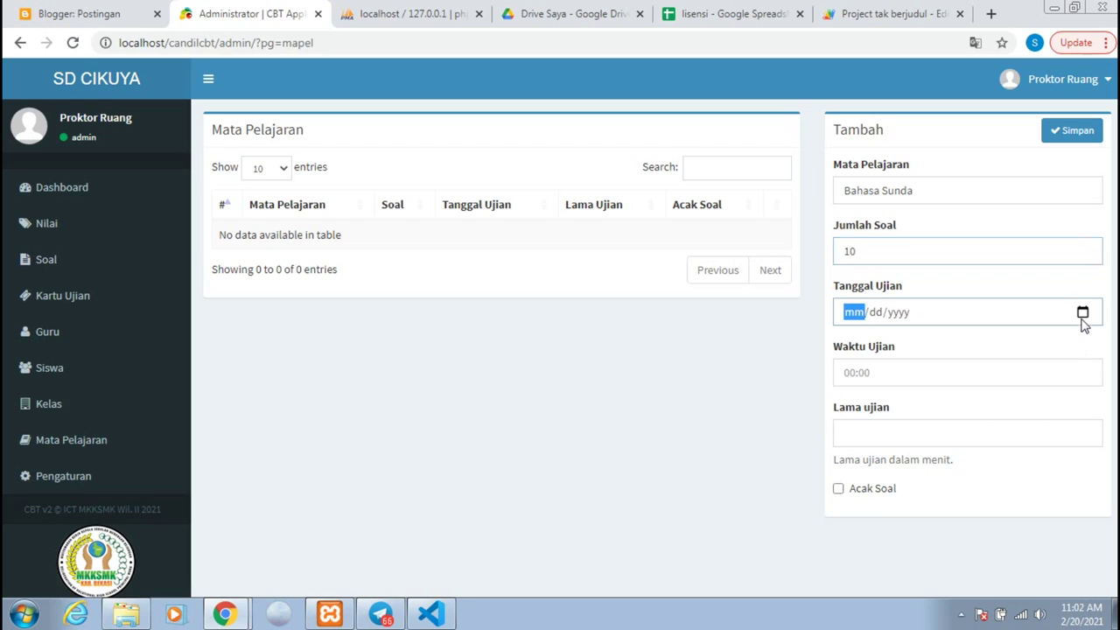
click(1082, 315)
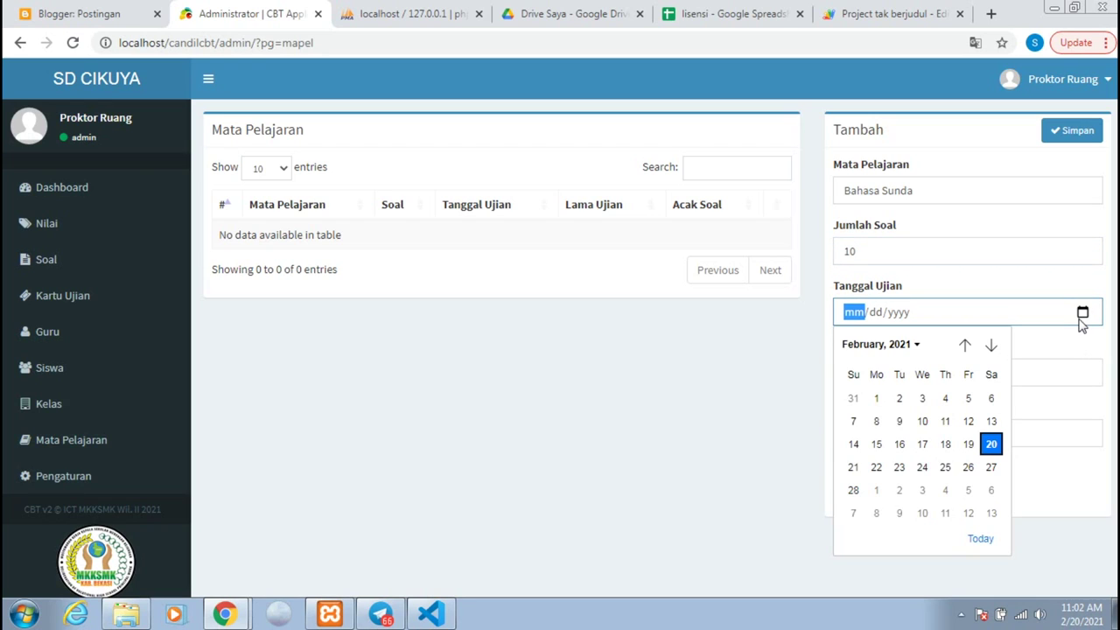
click(867, 470)
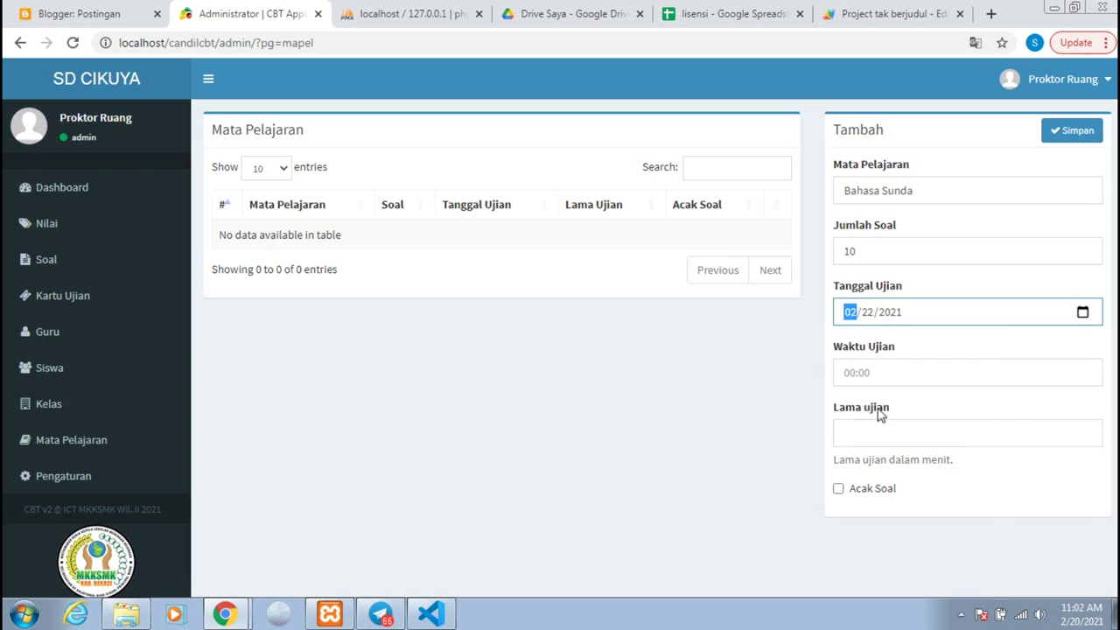
click(881, 373)
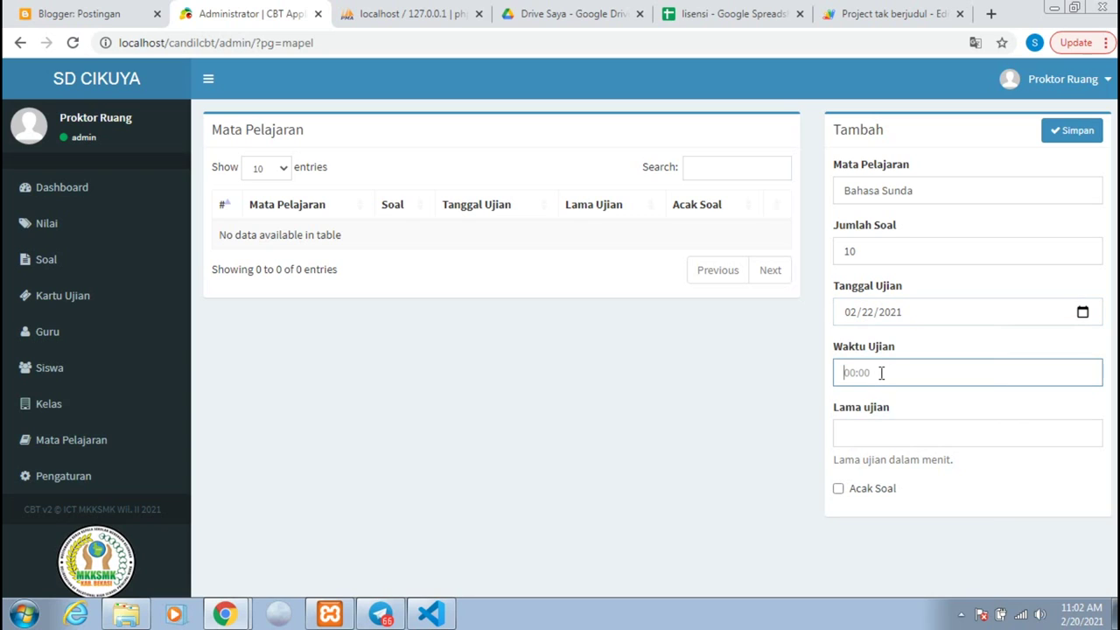
text(0)
click(875, 431)
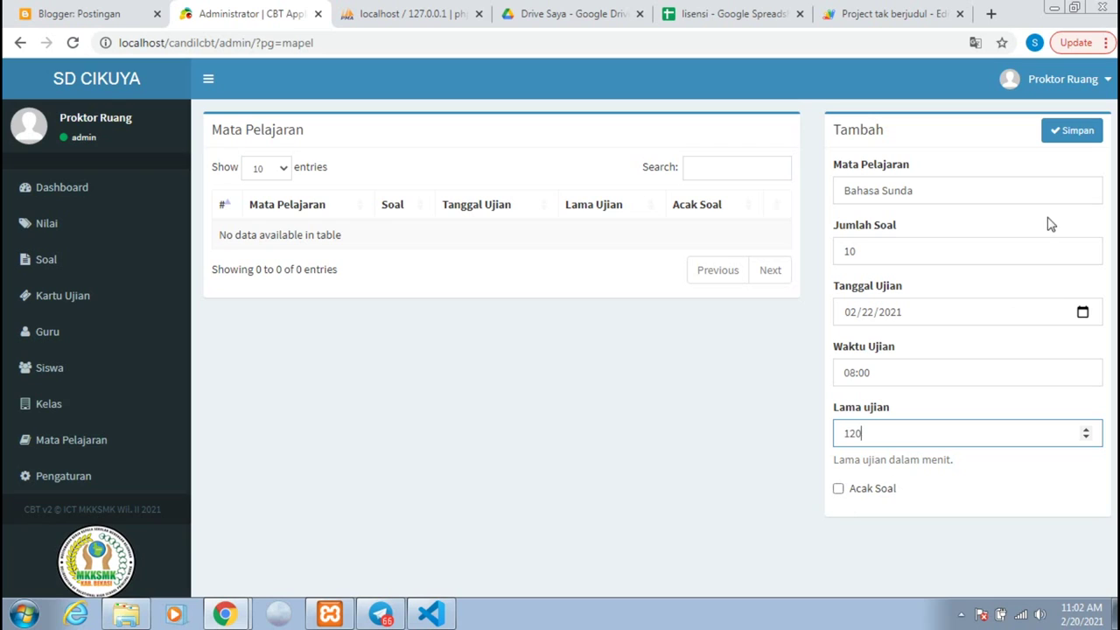
click(1049, 142)
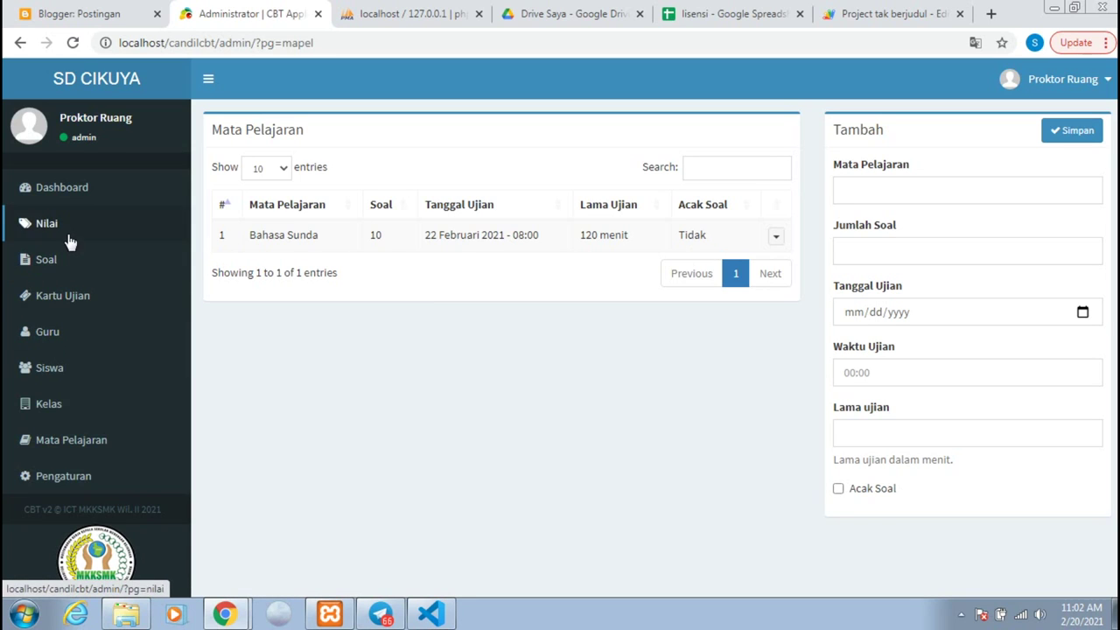
Step: Create and save the class Kelas 6 on the Kelas page
click(63, 403)
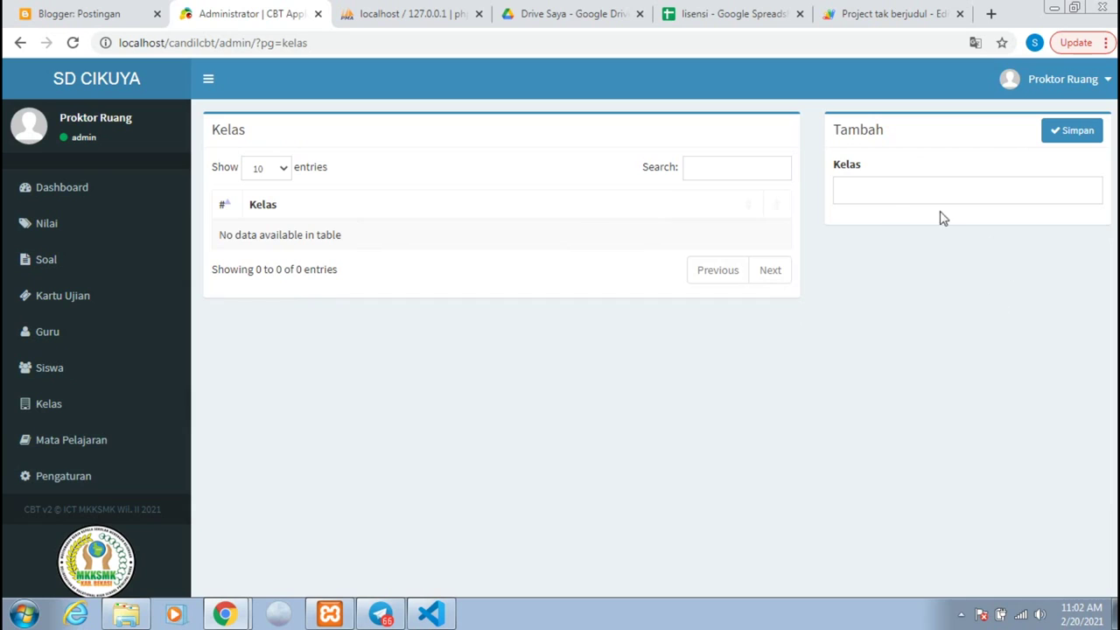
click(876, 191)
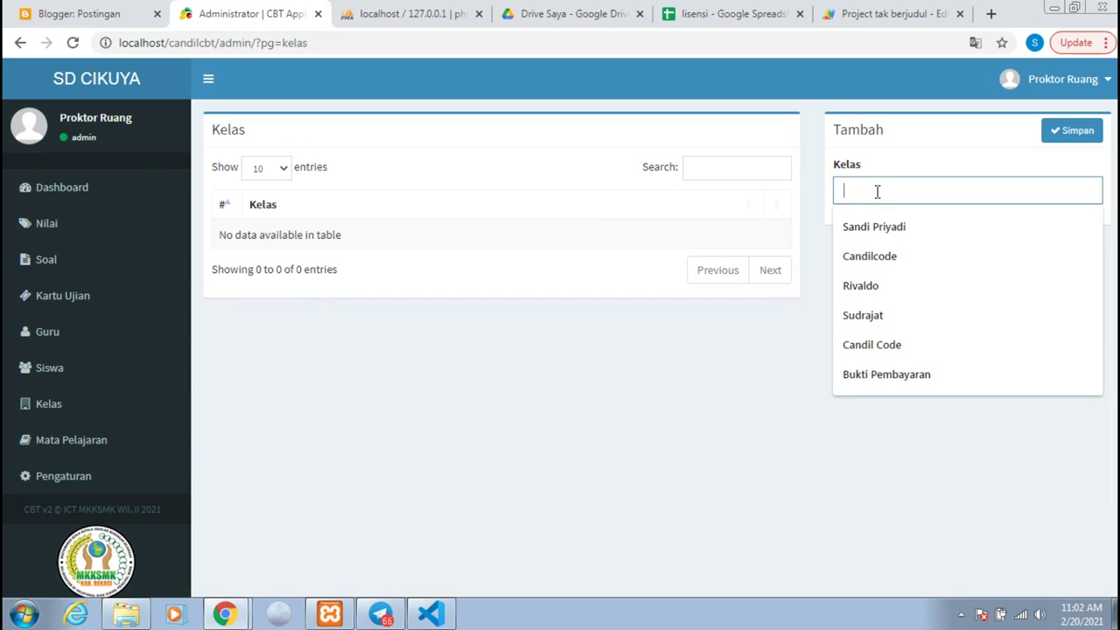
text(Kelas)
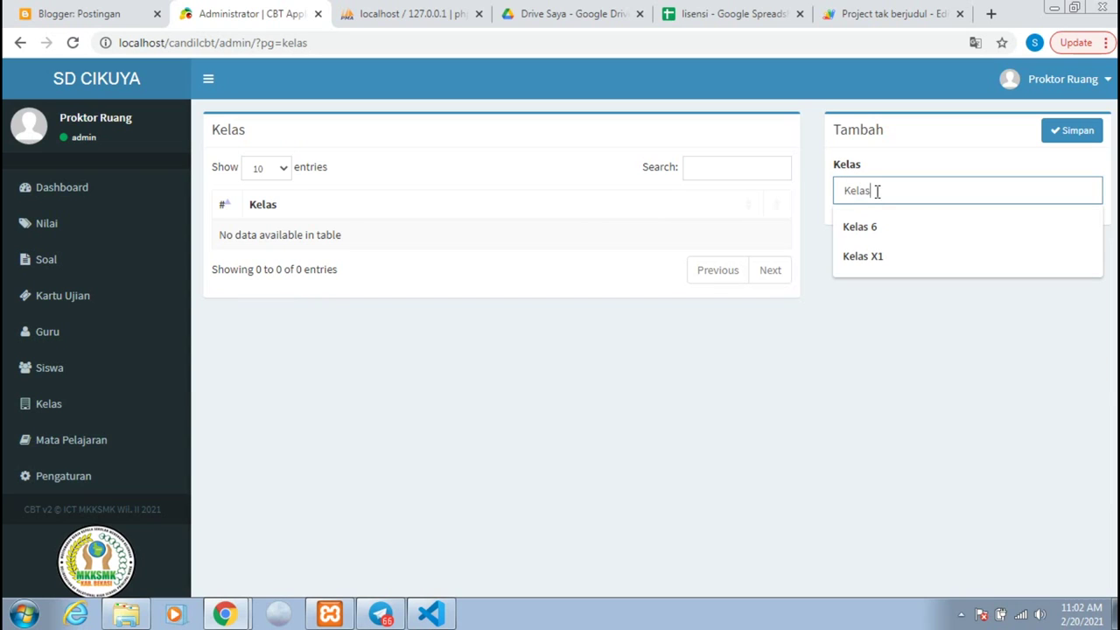
text( 6)
click(1097, 131)
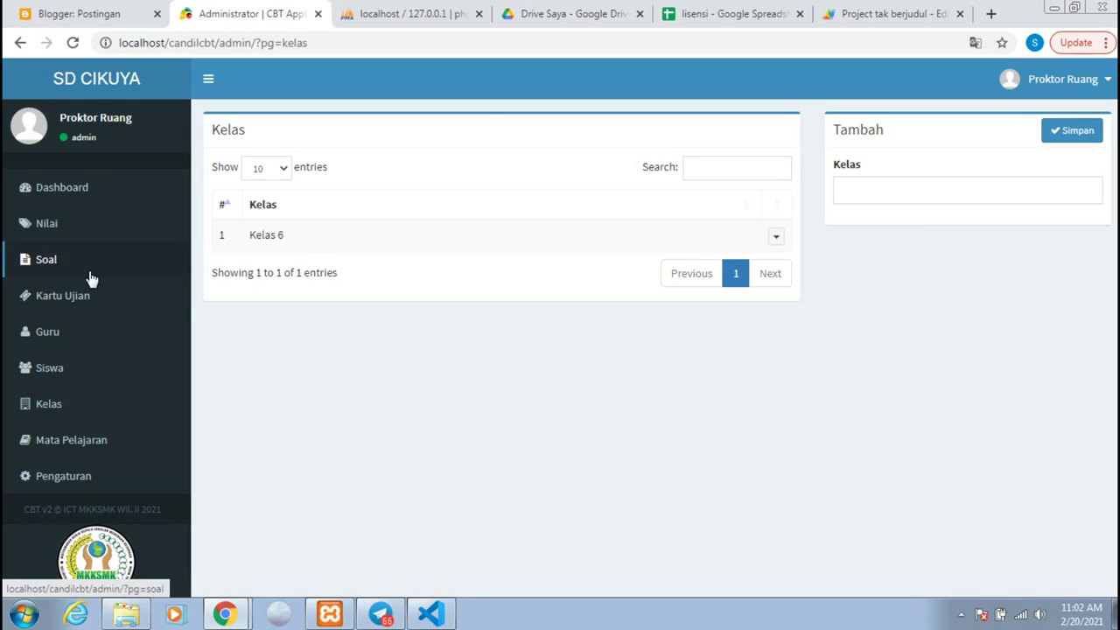
click(77, 388)
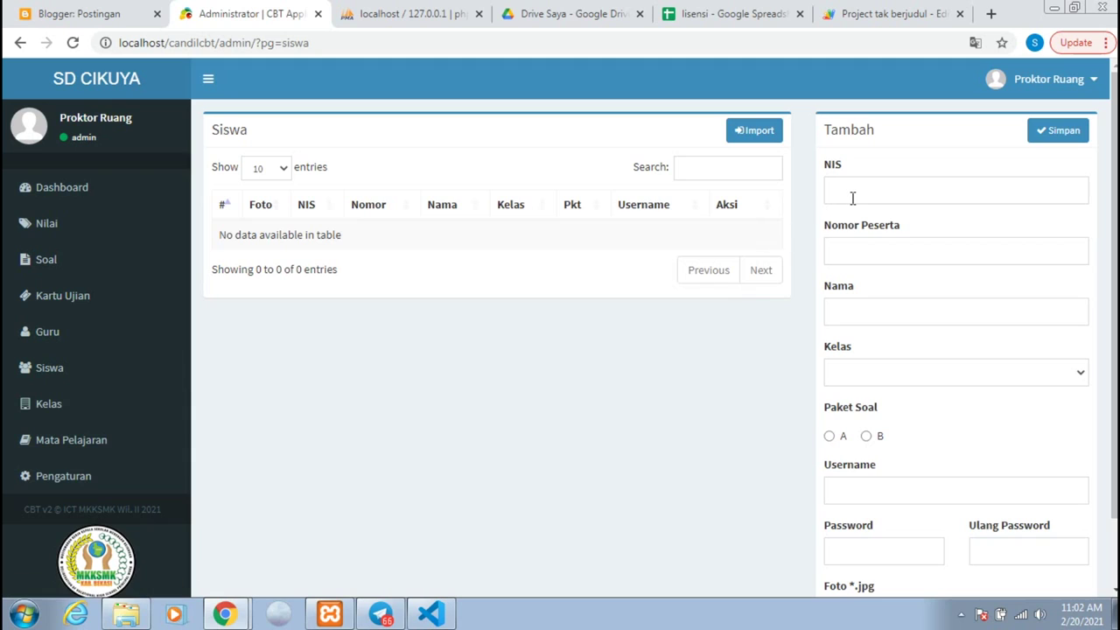
Step: Enter the student's NIS, participant number 001, full name, class Kelas 6 and package A
click(850, 201)
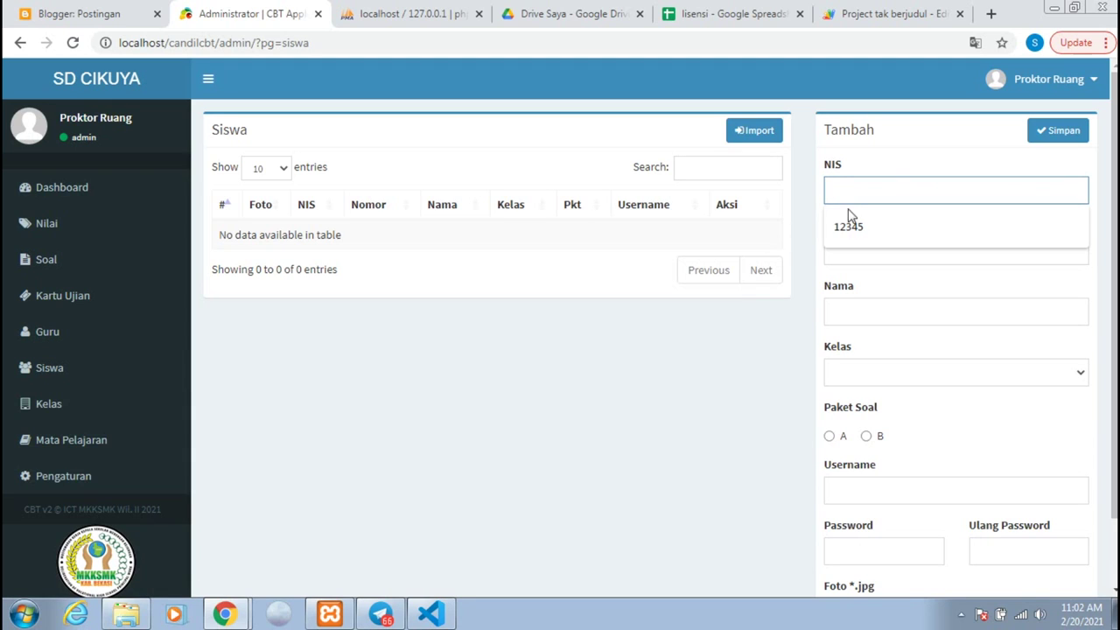
click(847, 214)
click(858, 245)
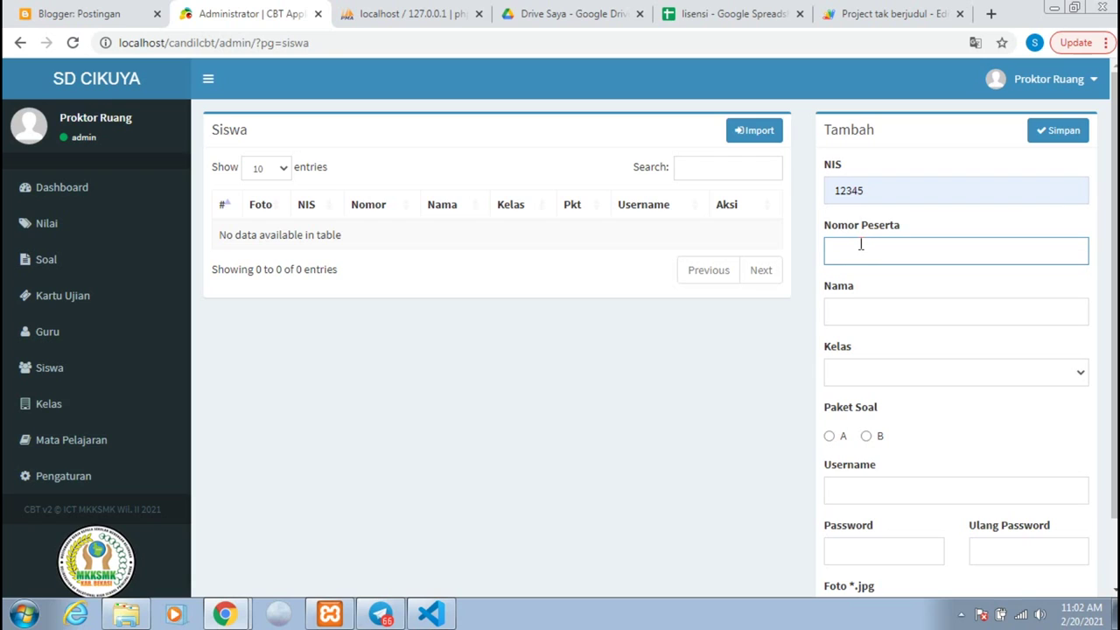
text(001)
click(868, 303)
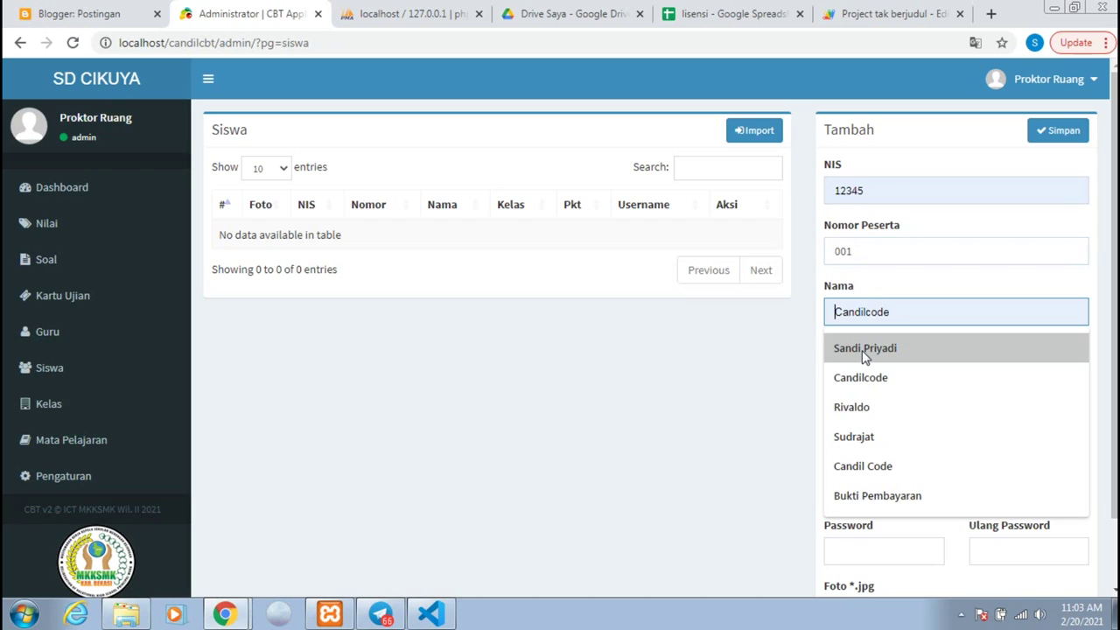
click(864, 348)
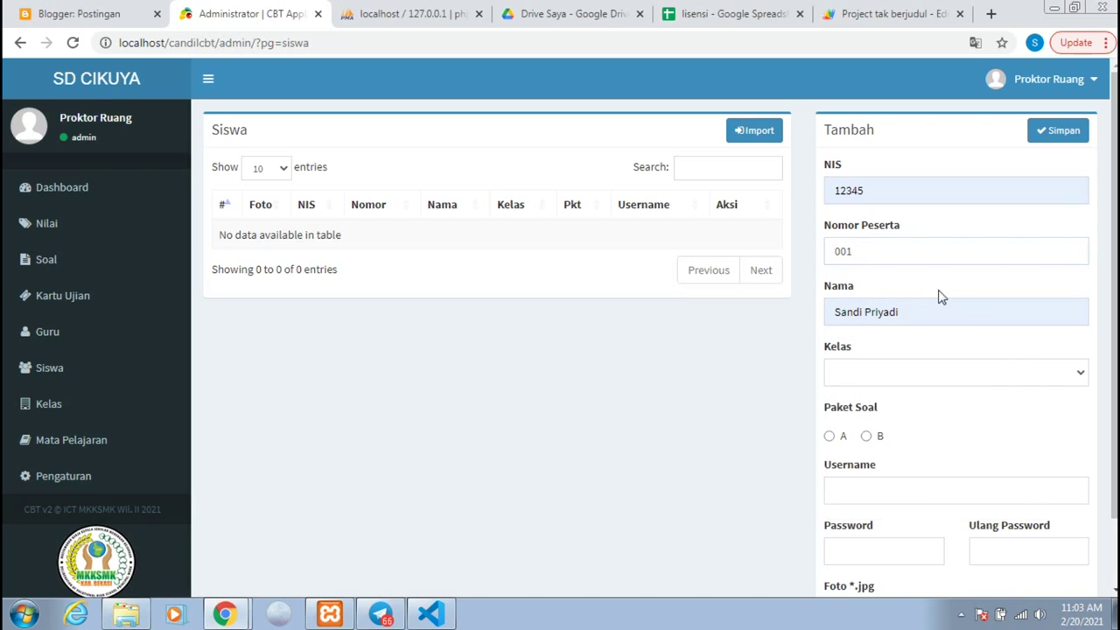
click(977, 370)
click(905, 411)
click(828, 436)
scroll(845, 420, down, 1)
scroll(850, 325, up, 1)
scroll(868, 346, down, 1)
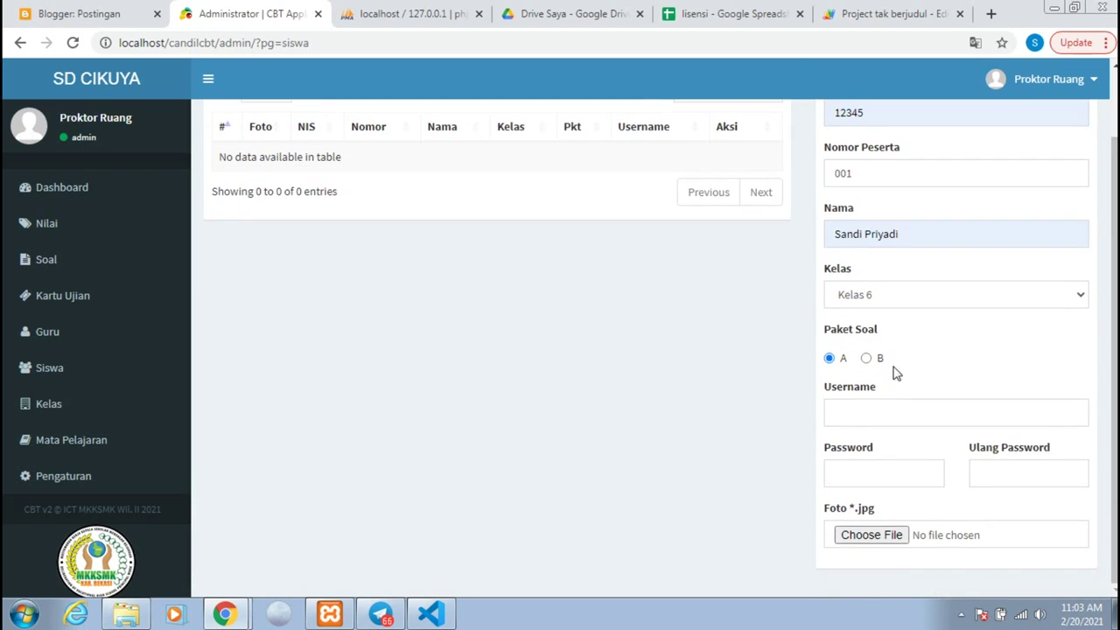
Step: Give the student a login username and password, then save the student record
click(884, 418)
text(sa)
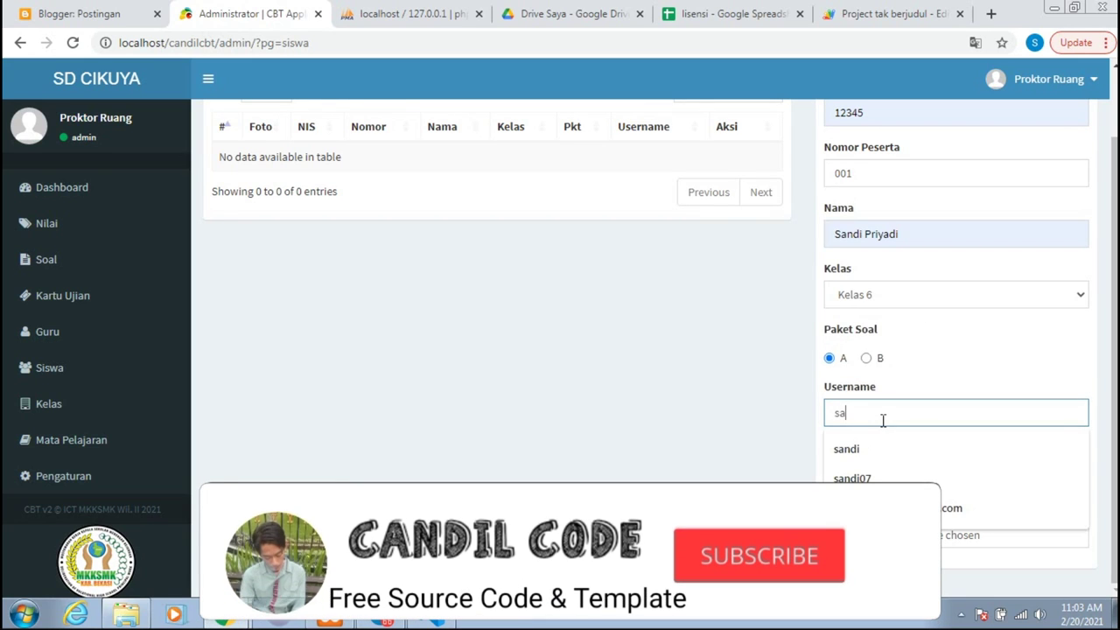
text(ndi)
key(Tab)
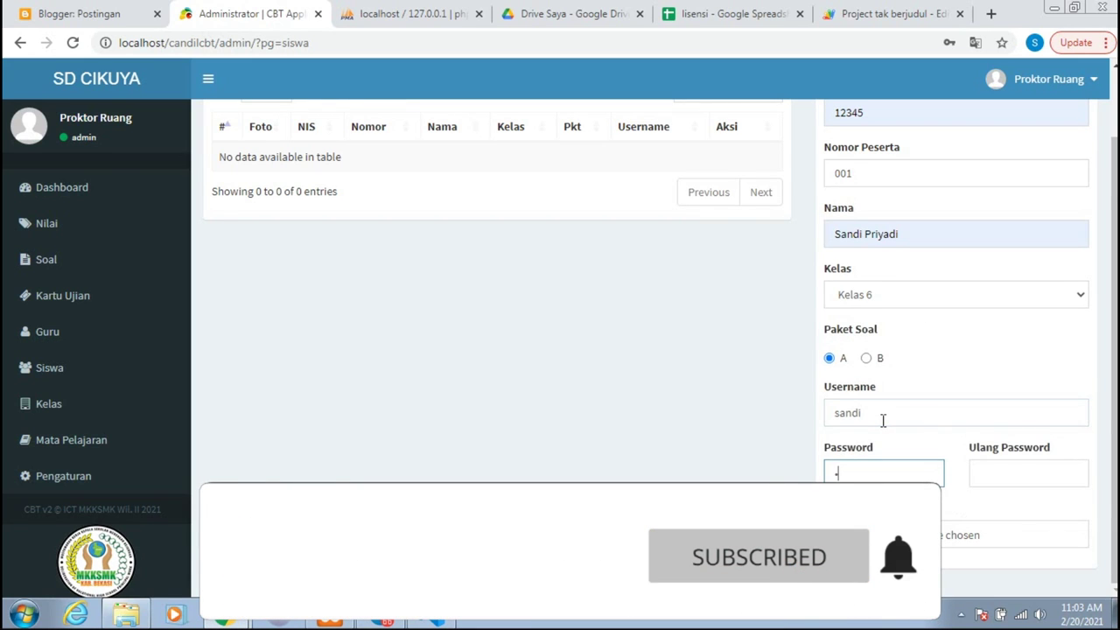
text(12)
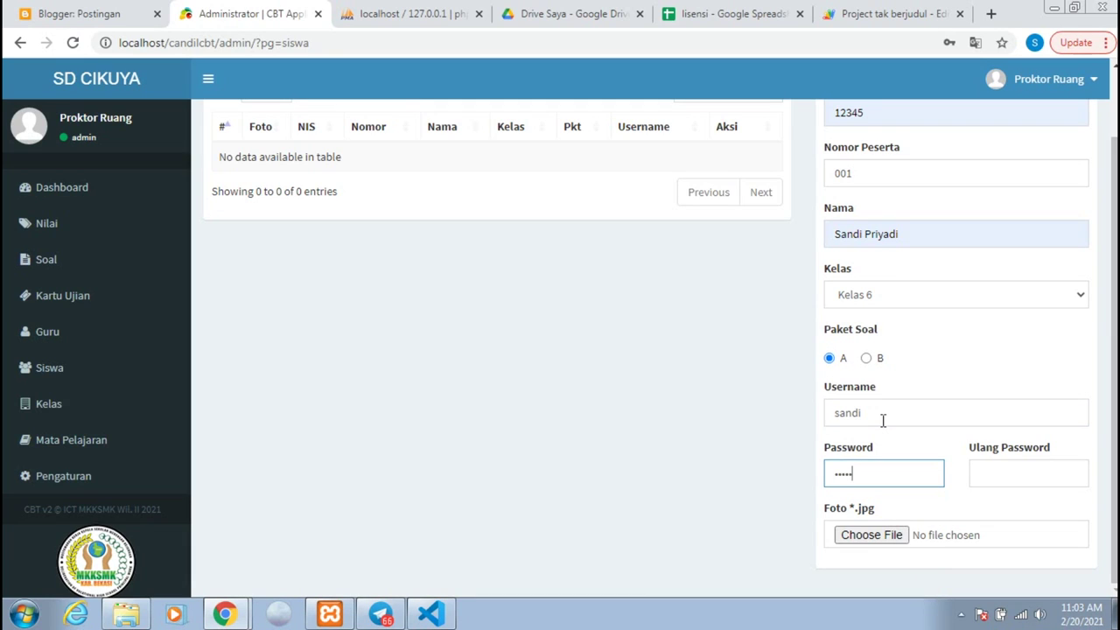
text(345)
key(Tab)
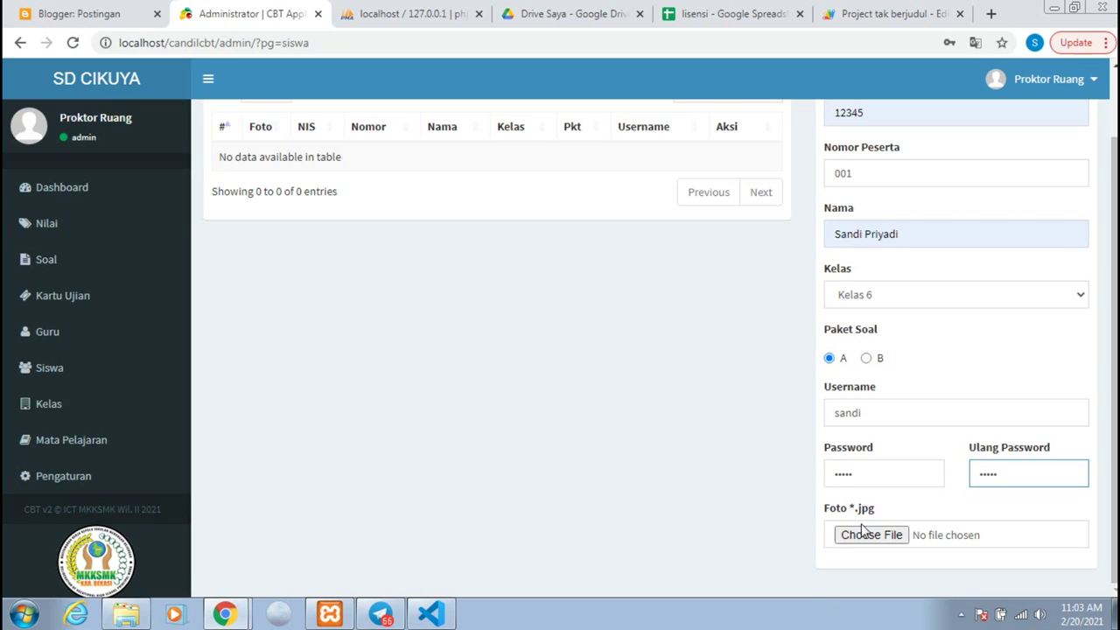
scroll(980, 236, up, 1)
click(1060, 139)
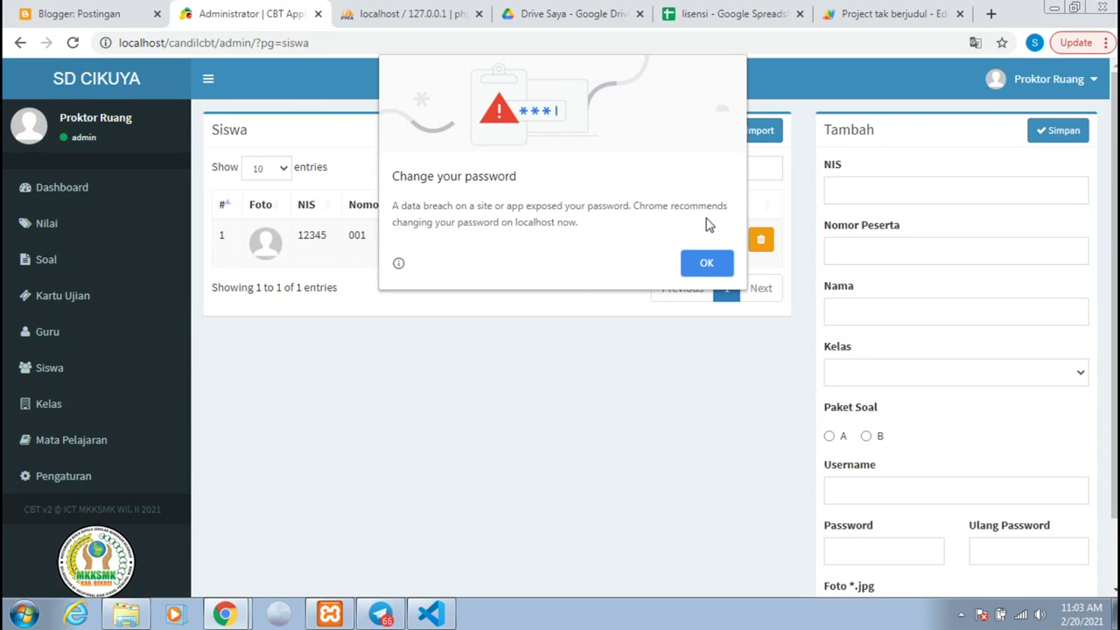
click(705, 262)
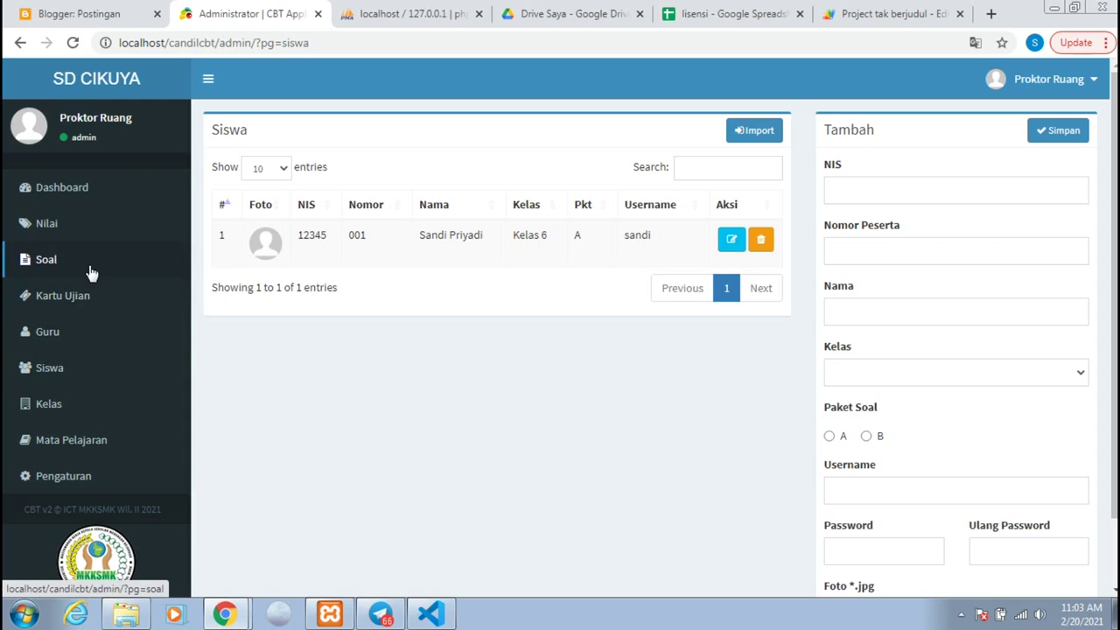
Step: Open teacher guru3's record for editing on the Guru page
click(68, 335)
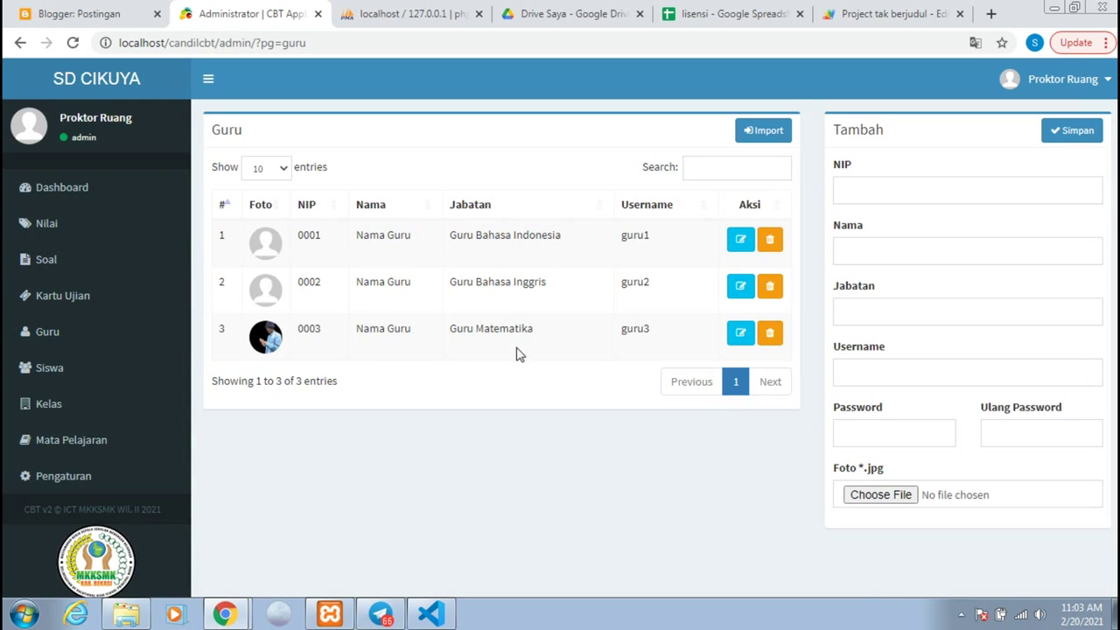
click(742, 334)
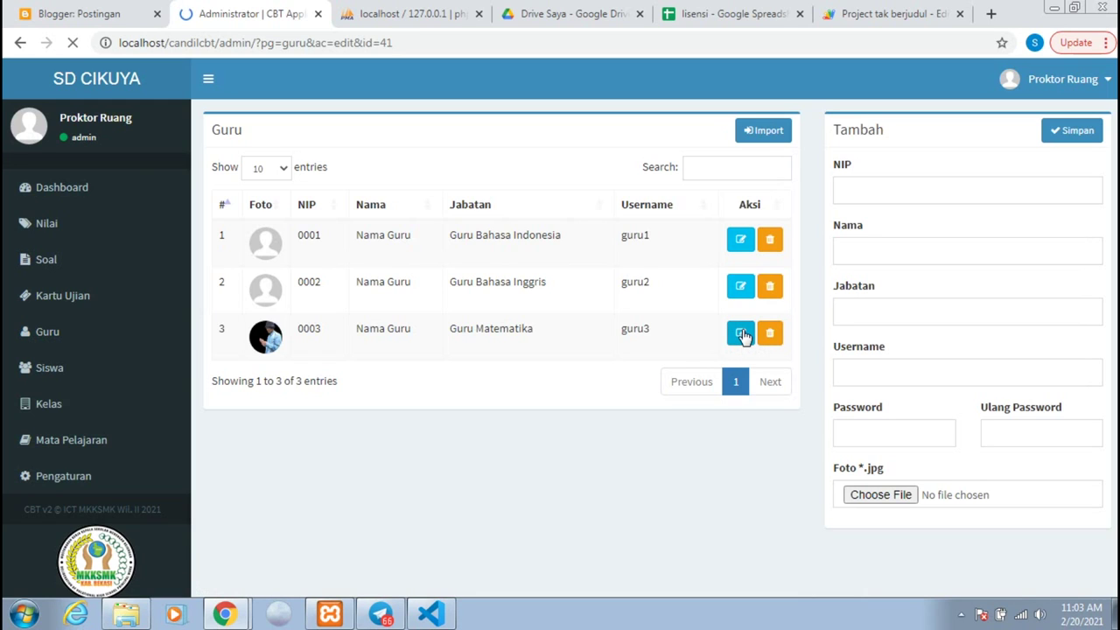
click(889, 434)
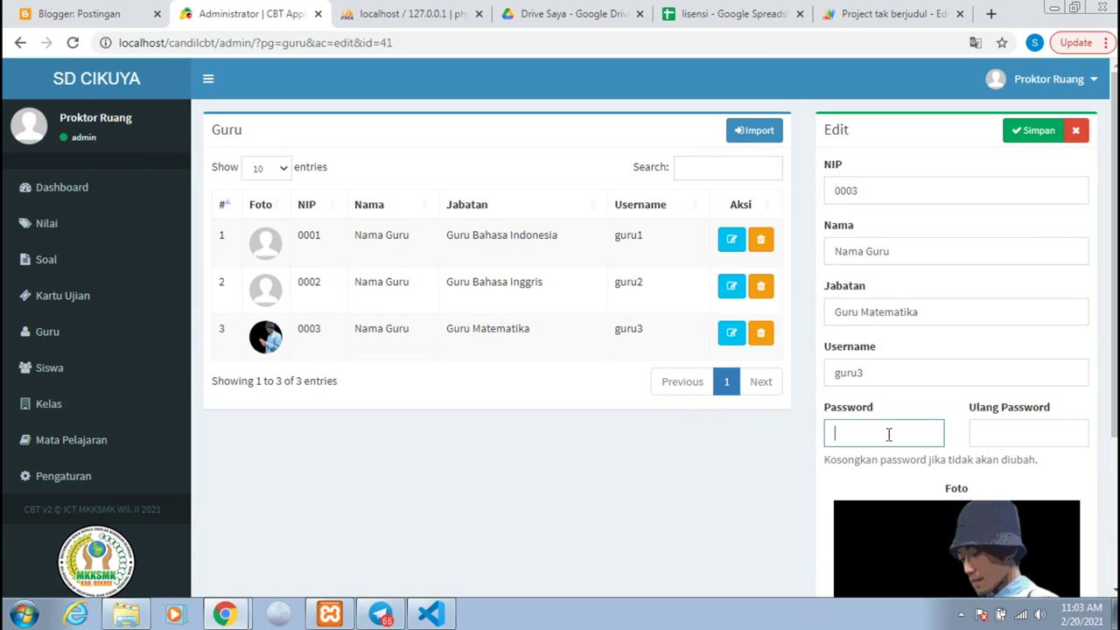
click(873, 374)
double_click(873, 374)
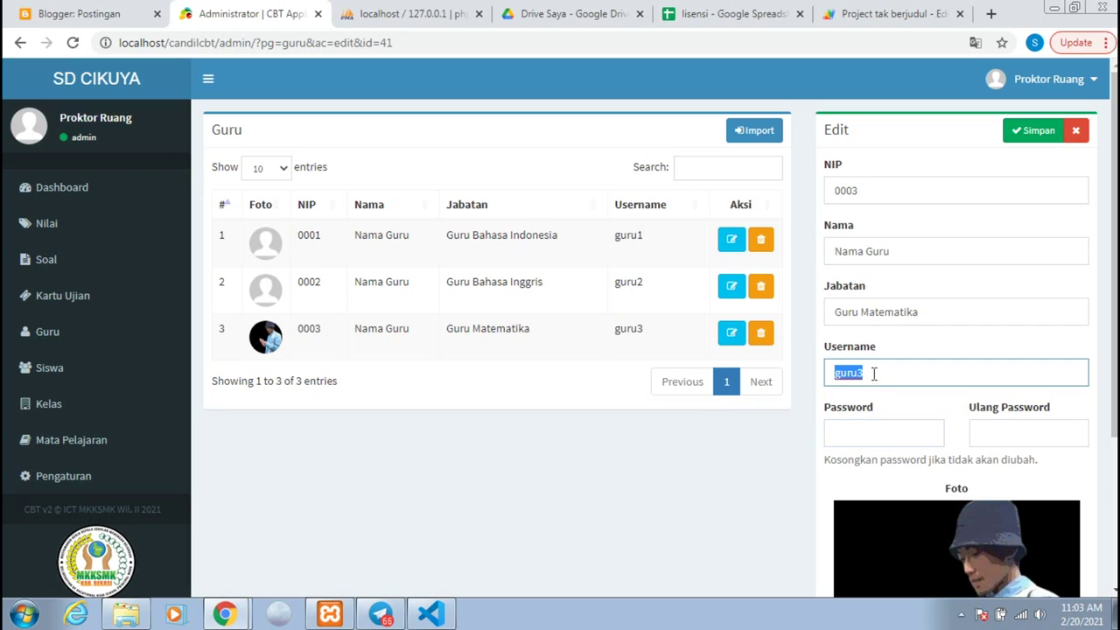
Step: Paste a new password for guru3, save the teacher, and dismiss Chrome's warning
click(852, 435)
key(ctrl+v)
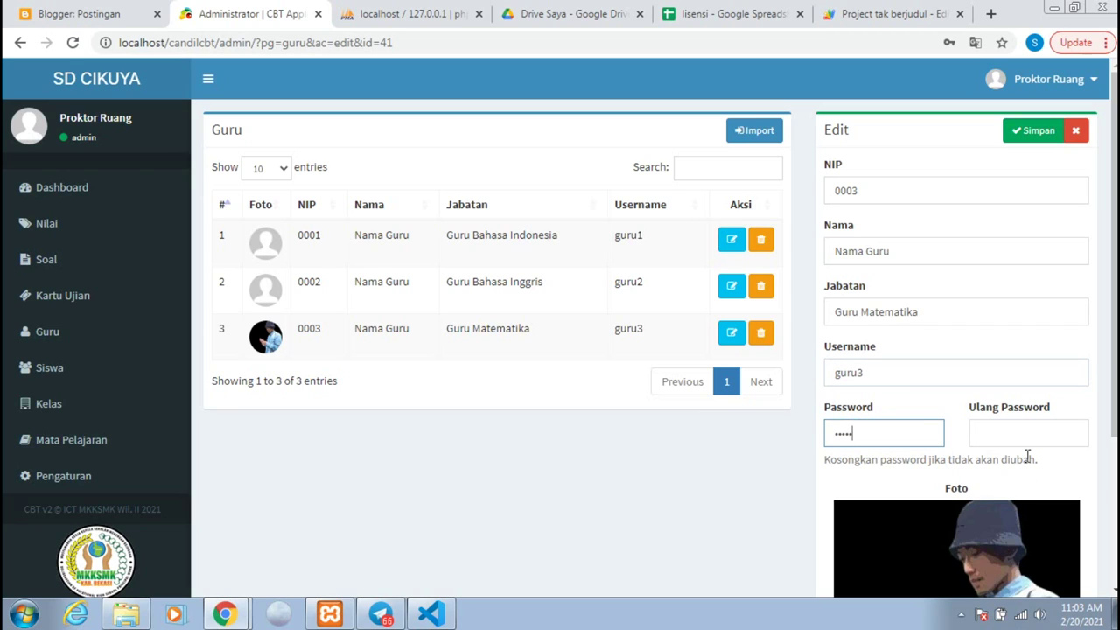
click(1031, 438)
scroll(1036, 428, down, 3)
scroll(1044, 407, up, 3)
click(1037, 130)
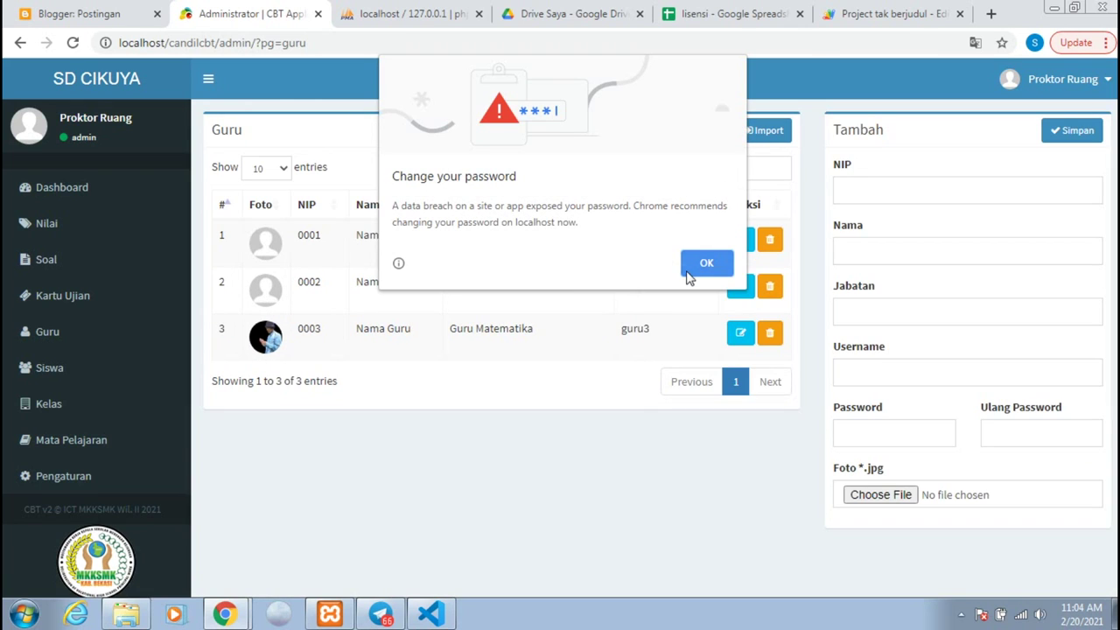
click(703, 265)
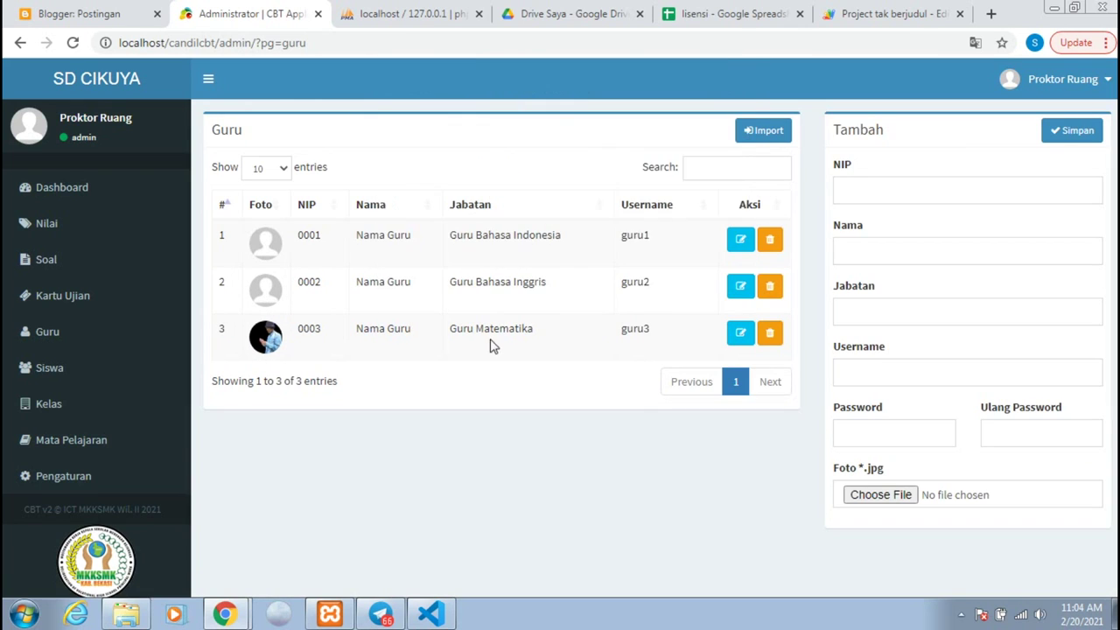
click(77, 274)
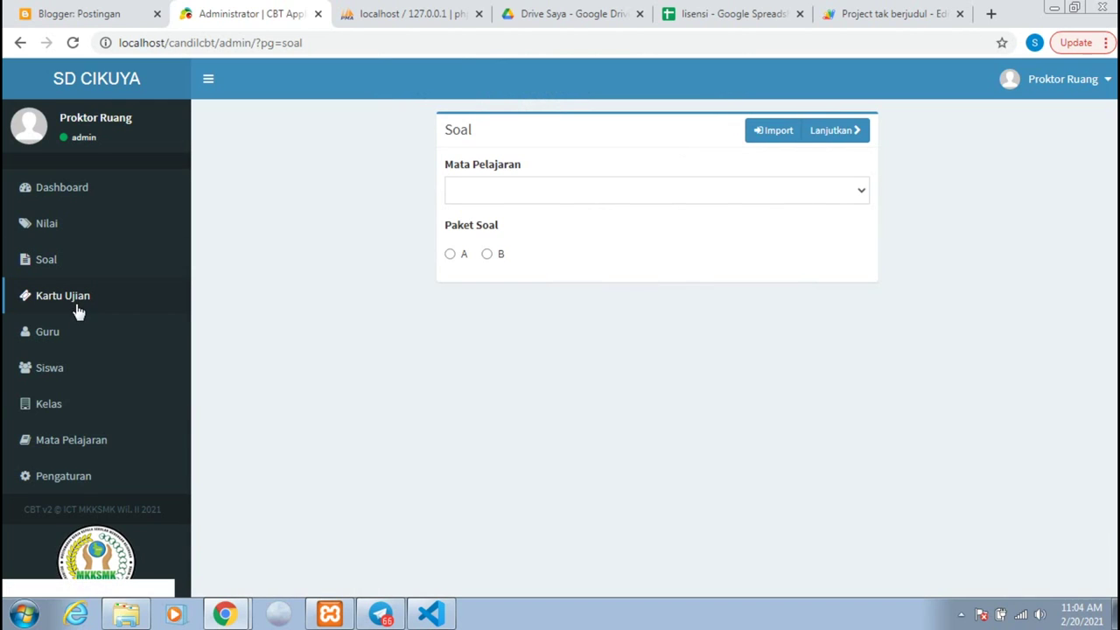
Step: Preview printing the Kelas 6 exam participant cards, then cancel the print dialog
click(74, 303)
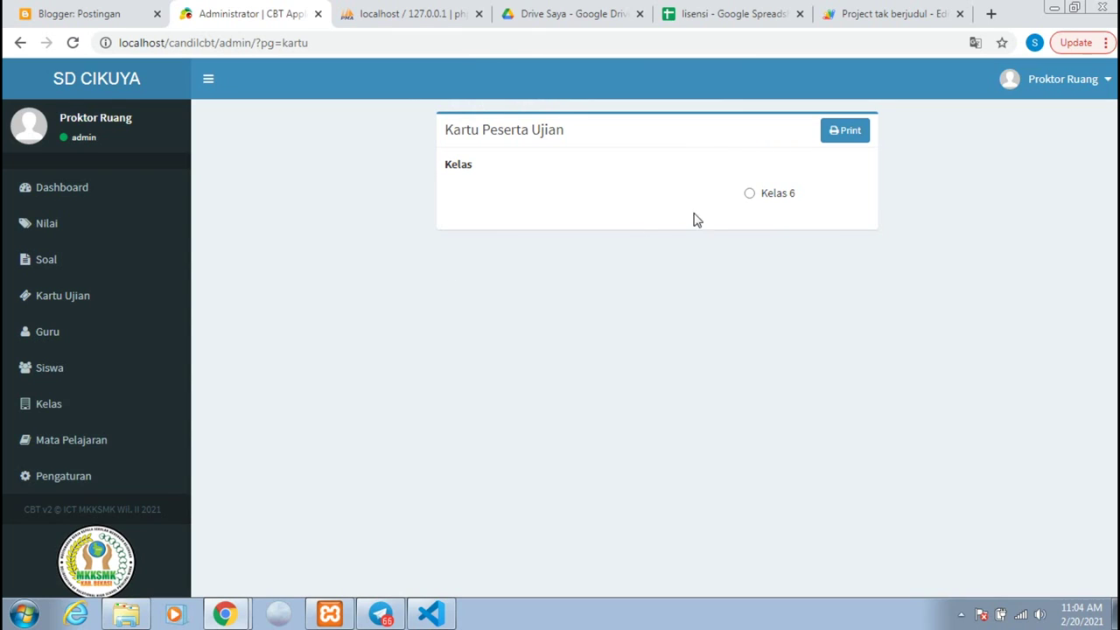
click(842, 133)
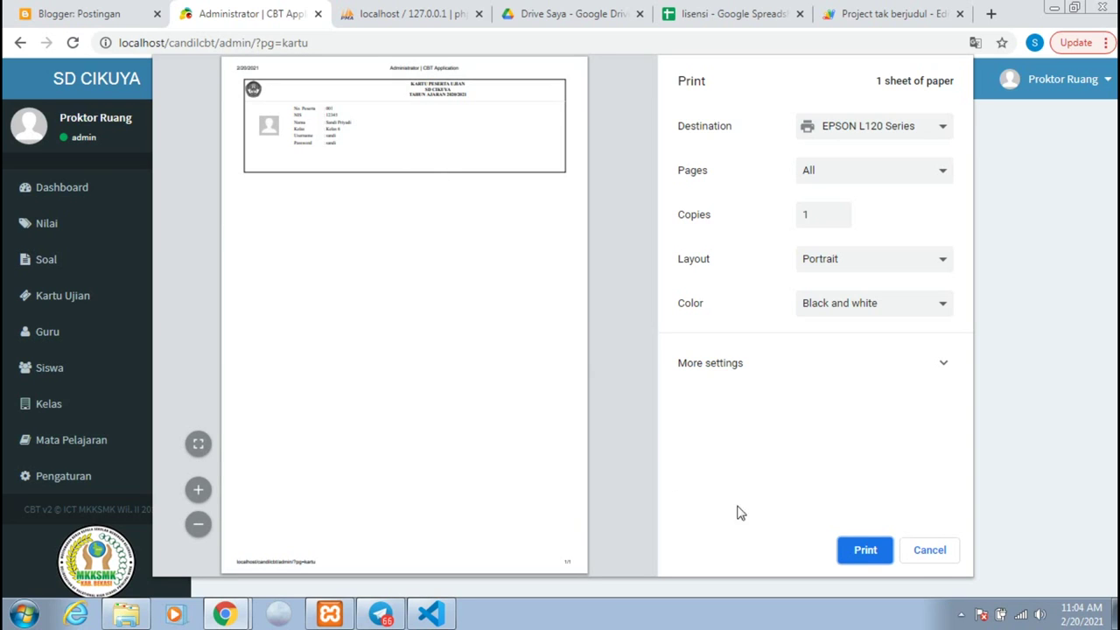
click(929, 559)
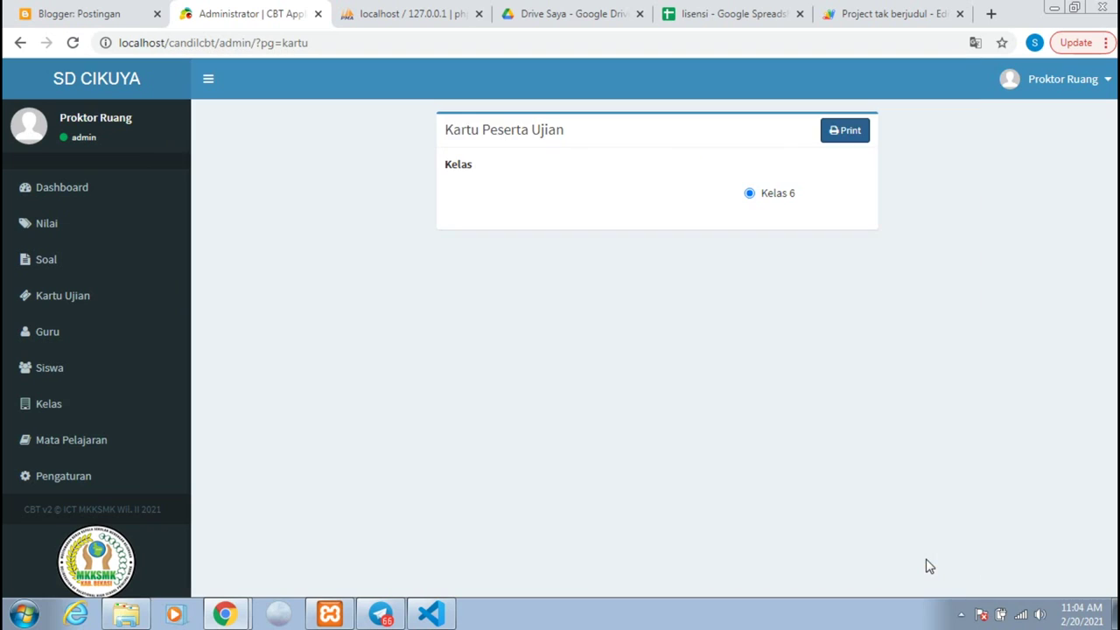
Step: Choose subject Bahasa Sunda and question package A to begin entering questions
click(63, 272)
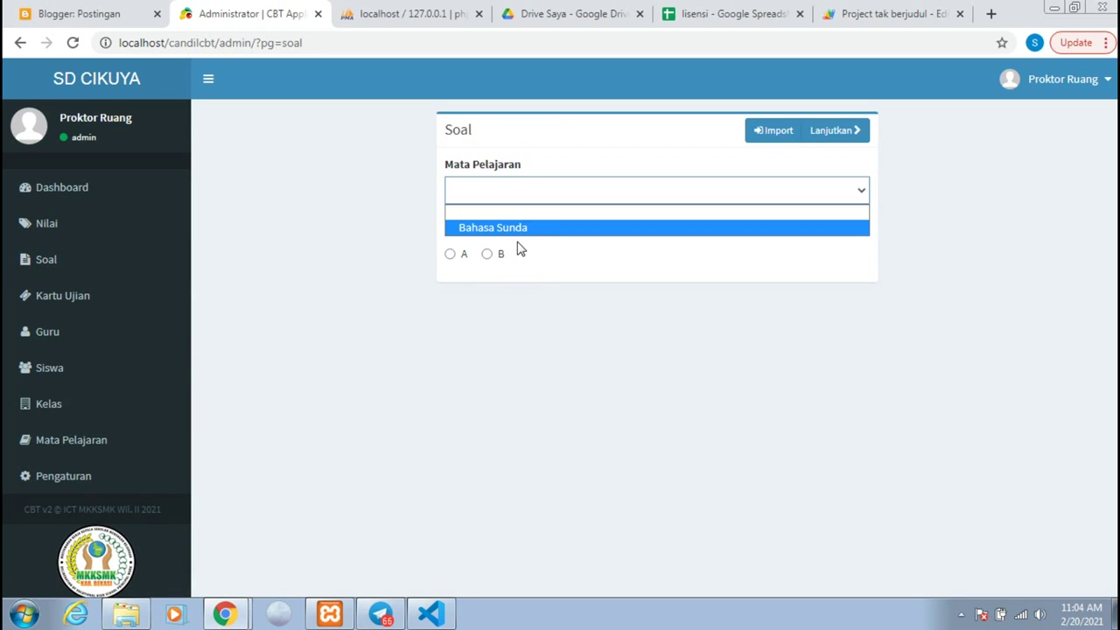
click(516, 231)
click(449, 256)
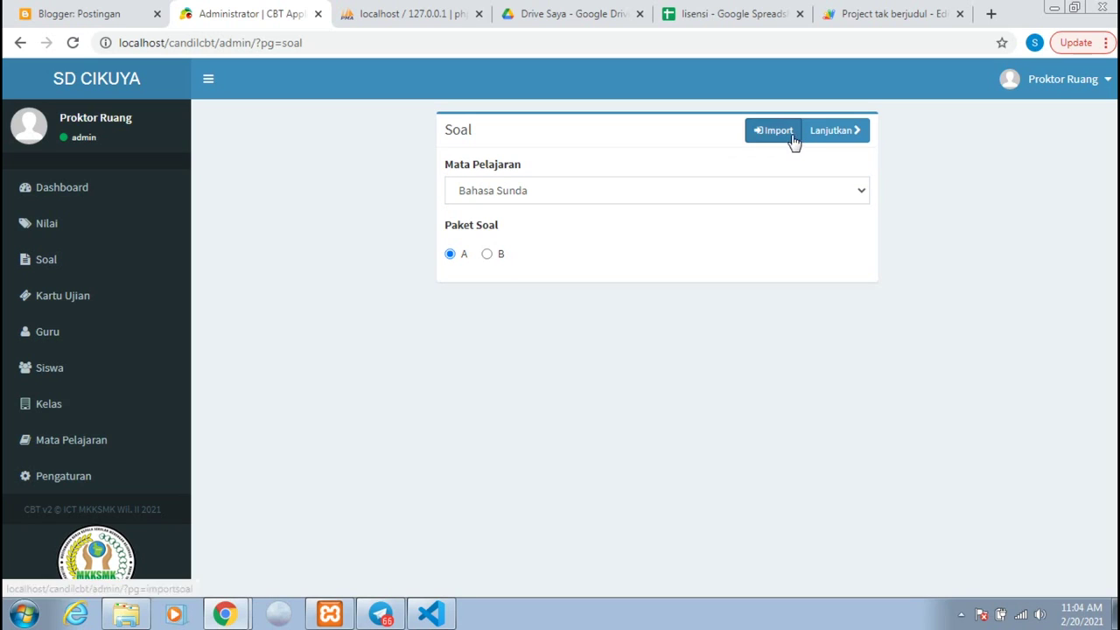
click(822, 137)
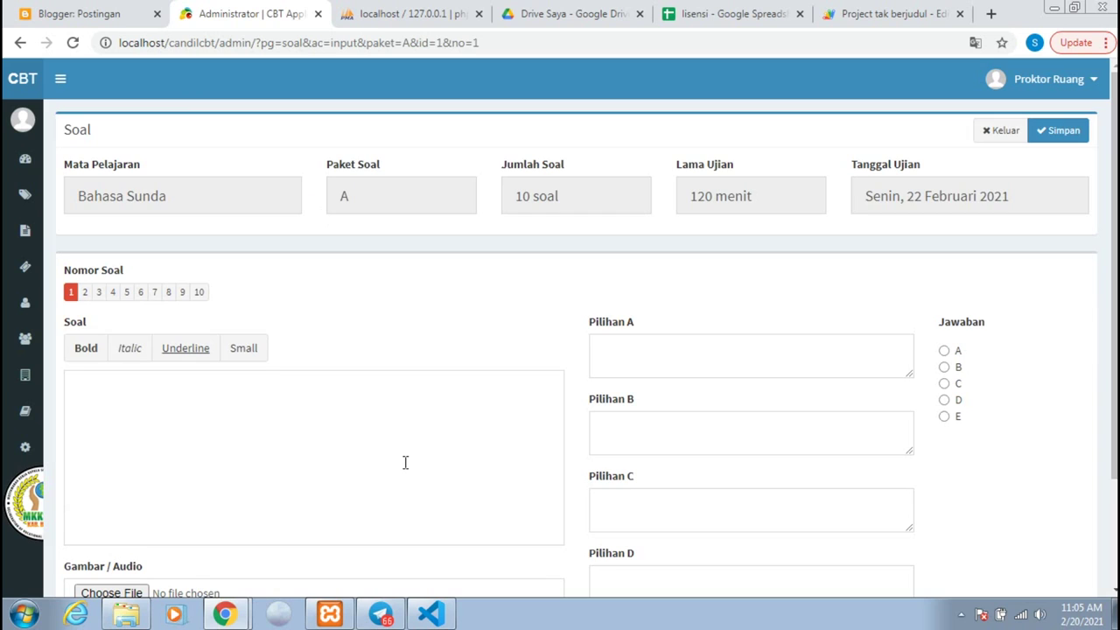
Step: Enter question text 'Tes Soal' and fill in its answer choices
scroll(405, 462, down, 1)
scroll(402, 455, up, 1)
scroll(400, 448, down, 2)
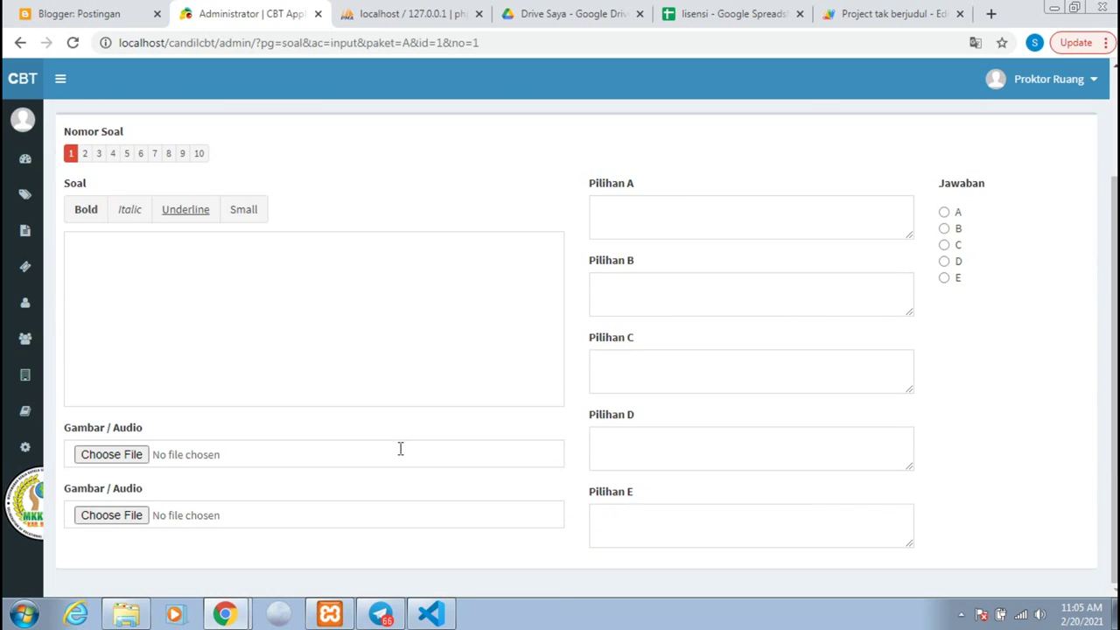
scroll(400, 449, up, 2)
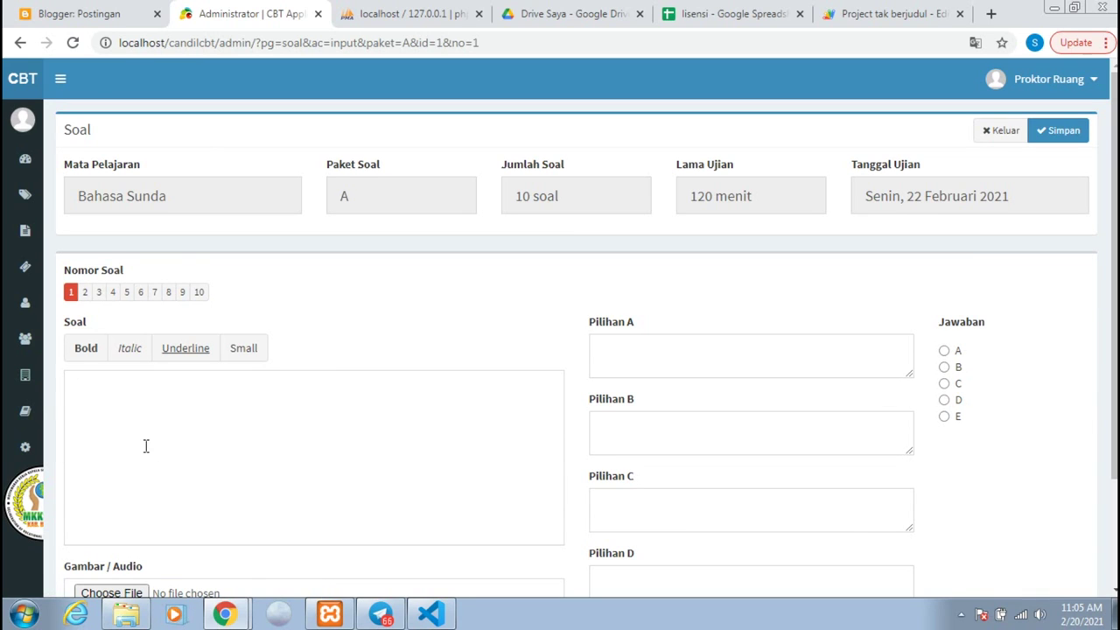
text(Tes)
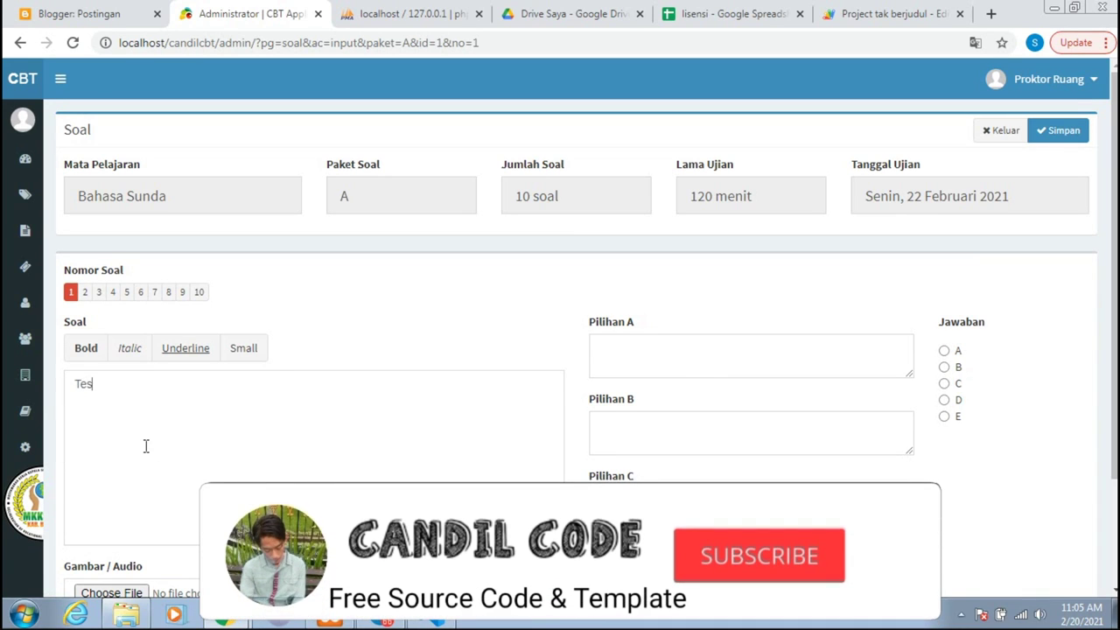
text( Soal)
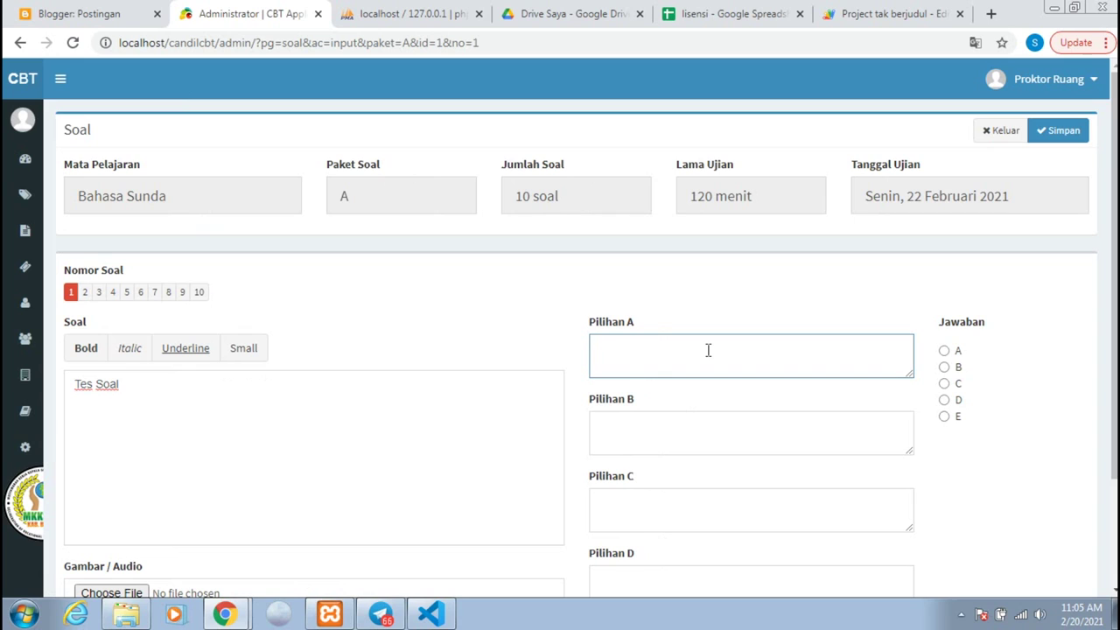
click(703, 424)
scroll(704, 424, down, 1)
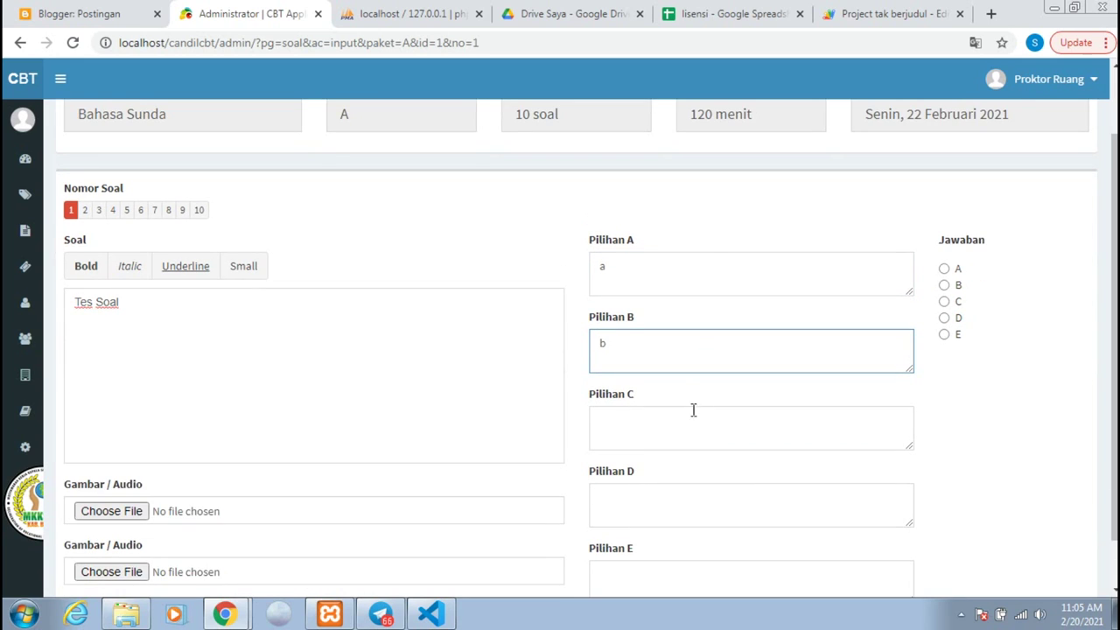
text(c)
click(689, 519)
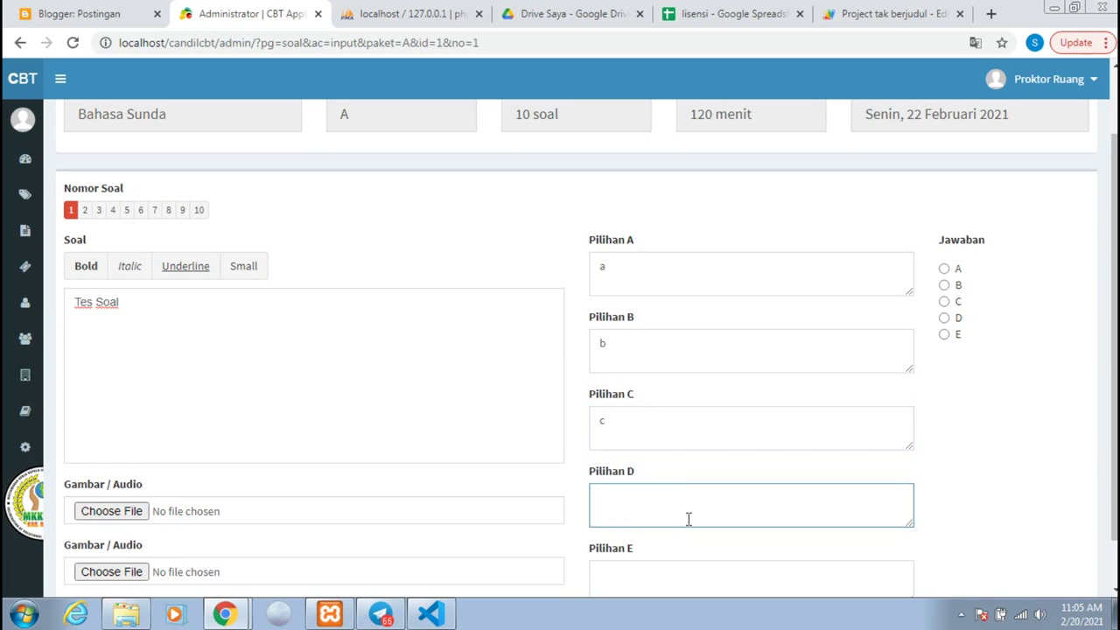
text(d)
scroll(671, 534, down, 1)
click(654, 524)
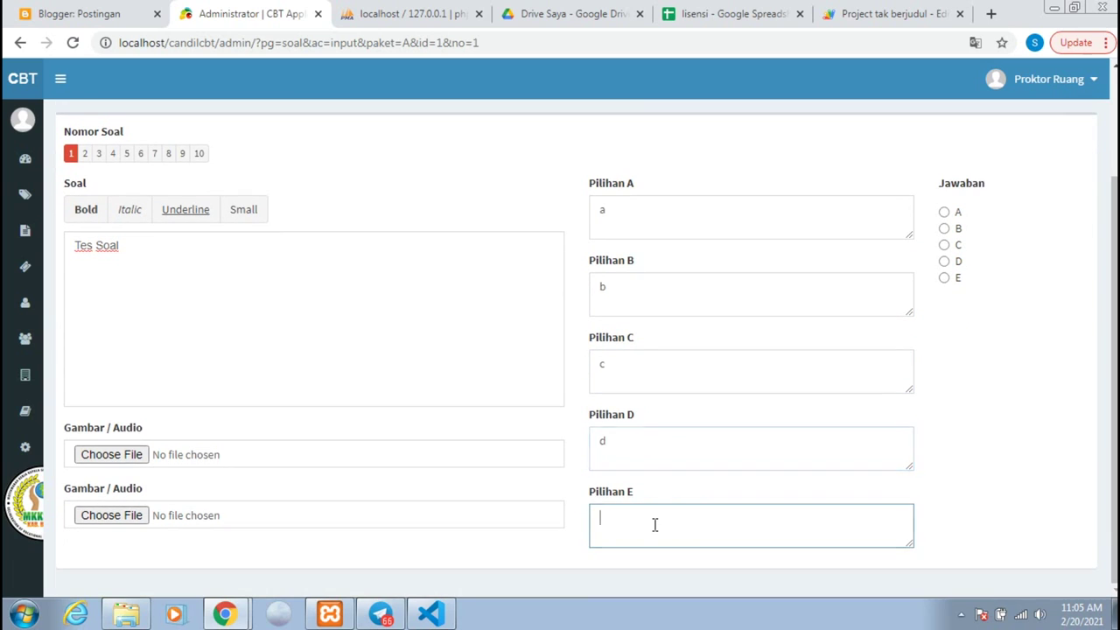
scroll(672, 414, up, 3)
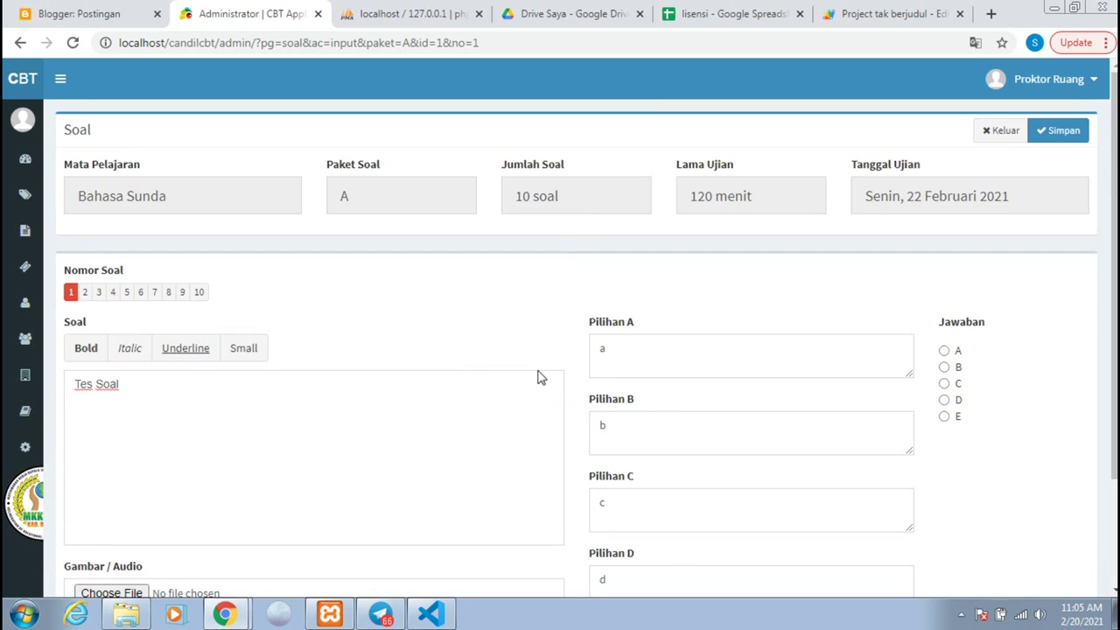
scroll(573, 360, down, 3)
scroll(577, 359, up, 3)
Step: Mark A as the correct answer and save question 1
click(1049, 138)
click(944, 351)
click(1057, 130)
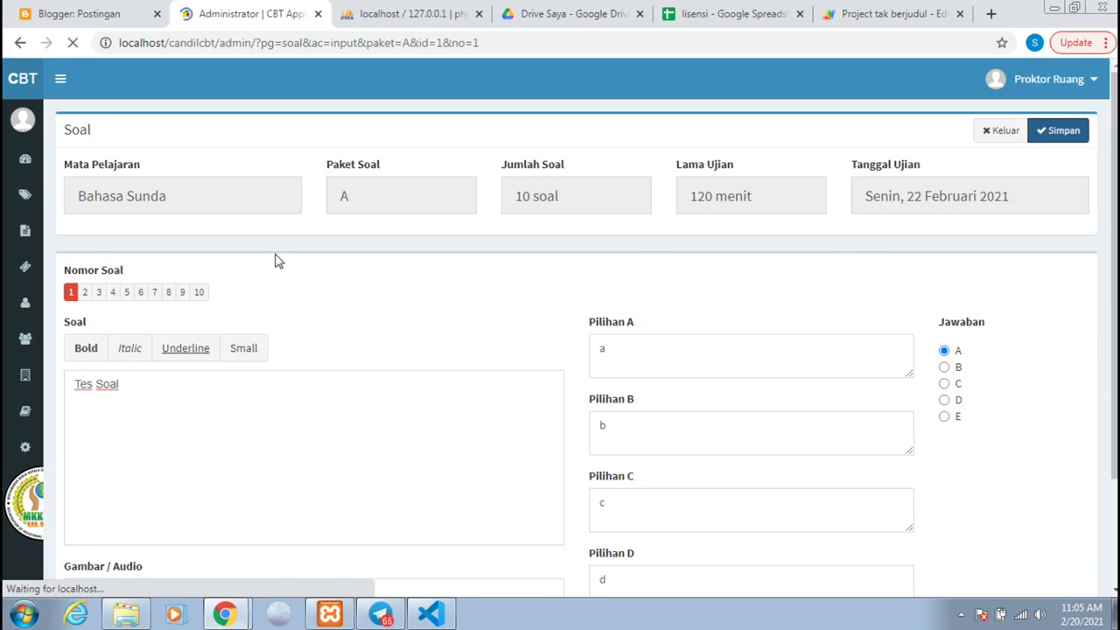
scroll(210, 310, down, 2)
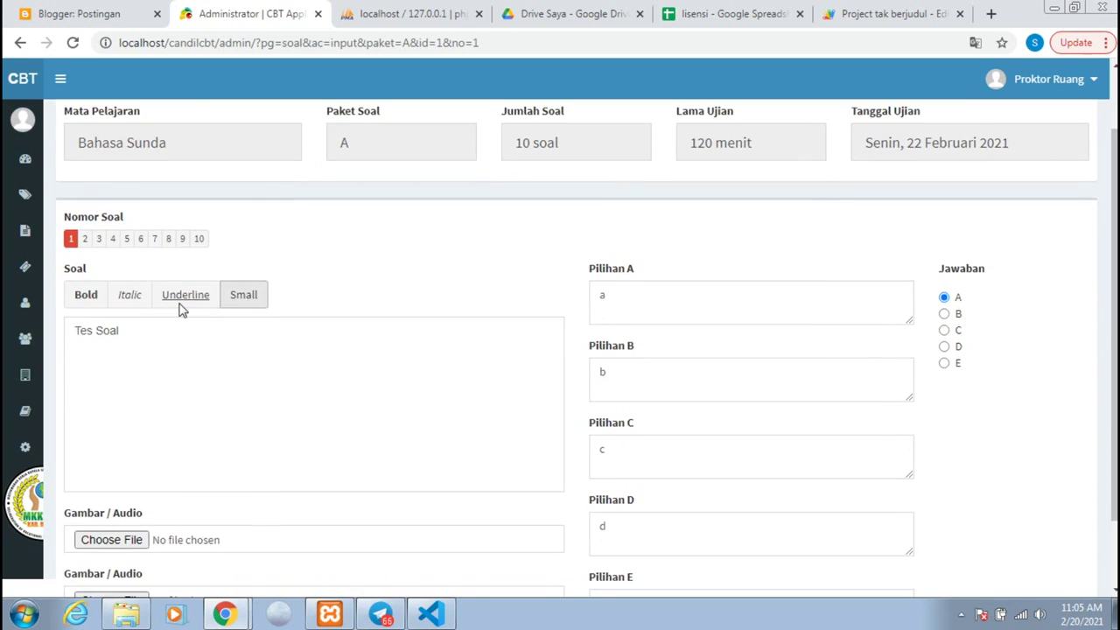
scroll(160, 366, down, 1)
scroll(161, 373, up, 2)
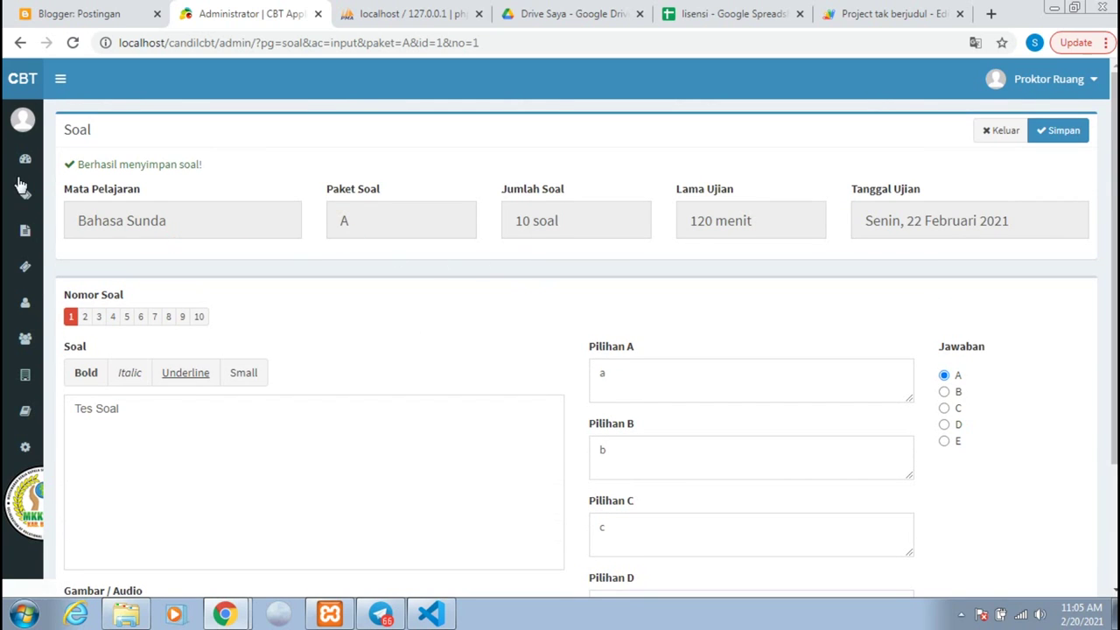
mouse_move(27, 184)
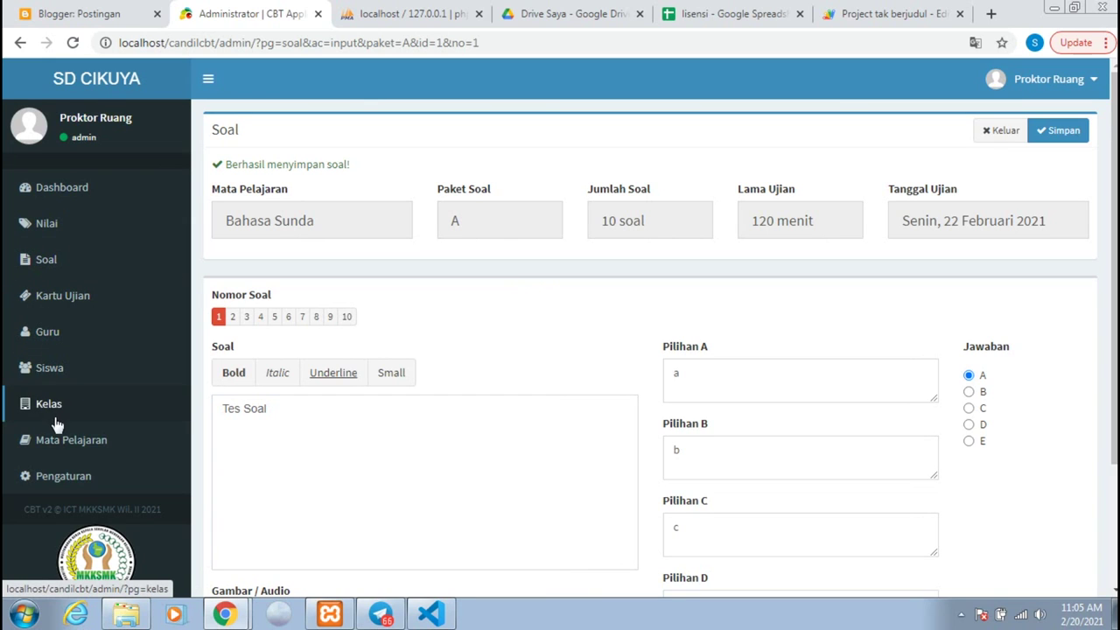
Step: Log out of the admin panel and go to the student login from the home page
click(61, 370)
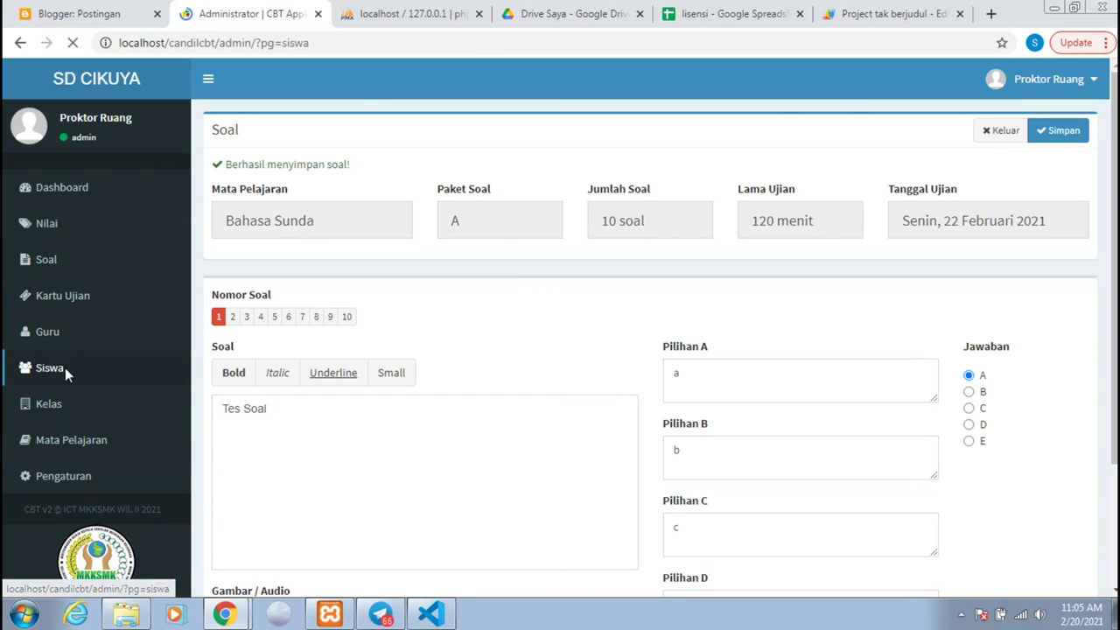
scroll(68, 375, down, 2)
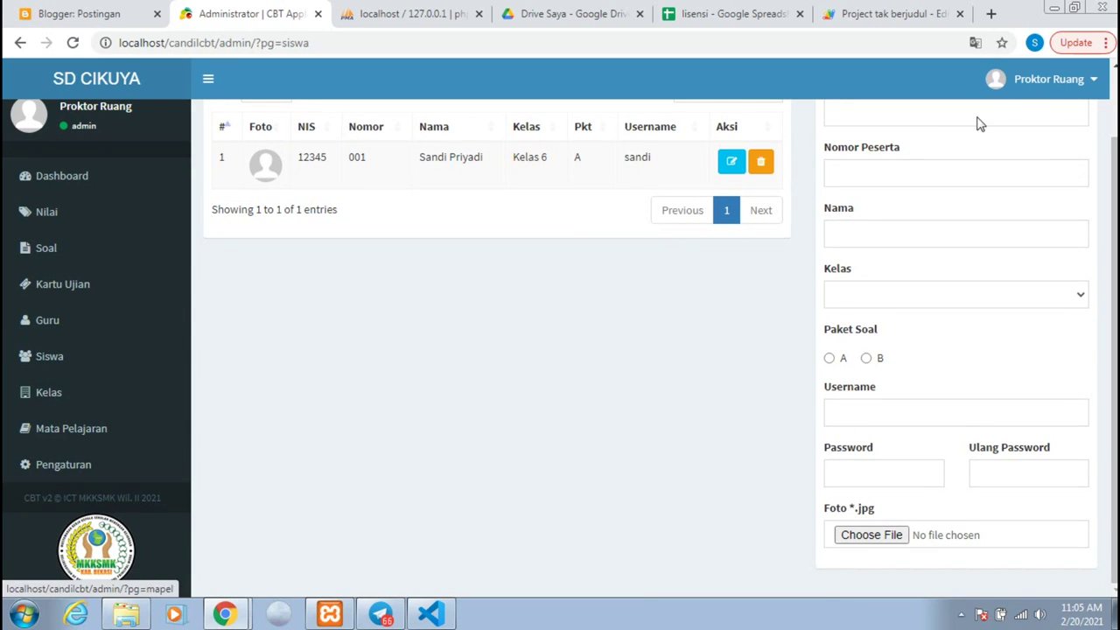
click(1045, 79)
click(1058, 274)
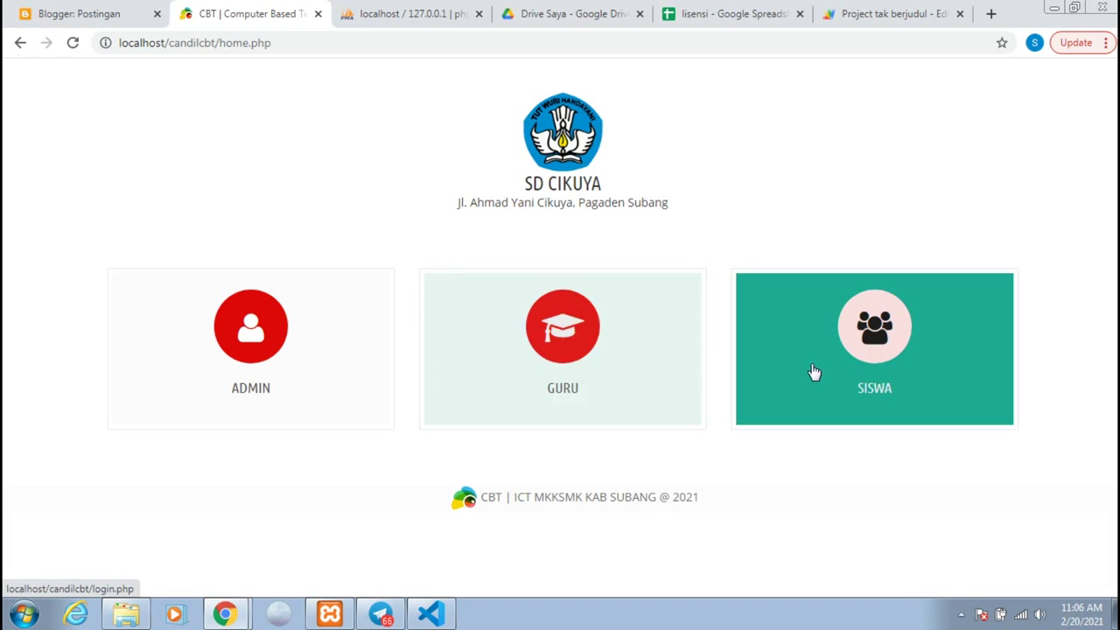
click(813, 372)
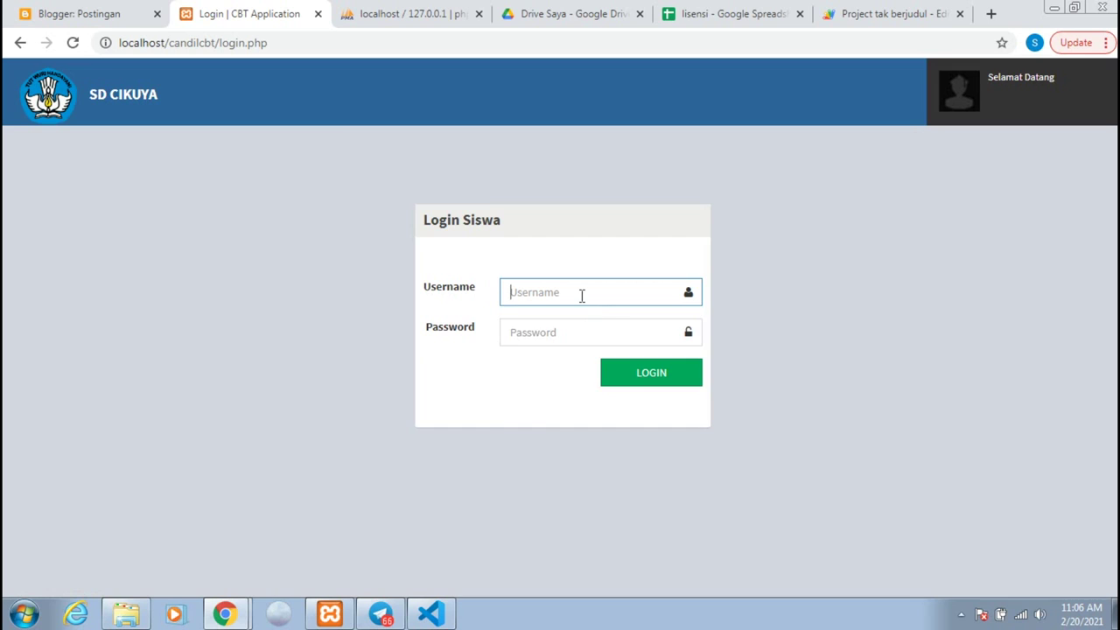
Step: Log in with the student's username and password, see no test today, then log out
click(581, 294)
text(sandi)
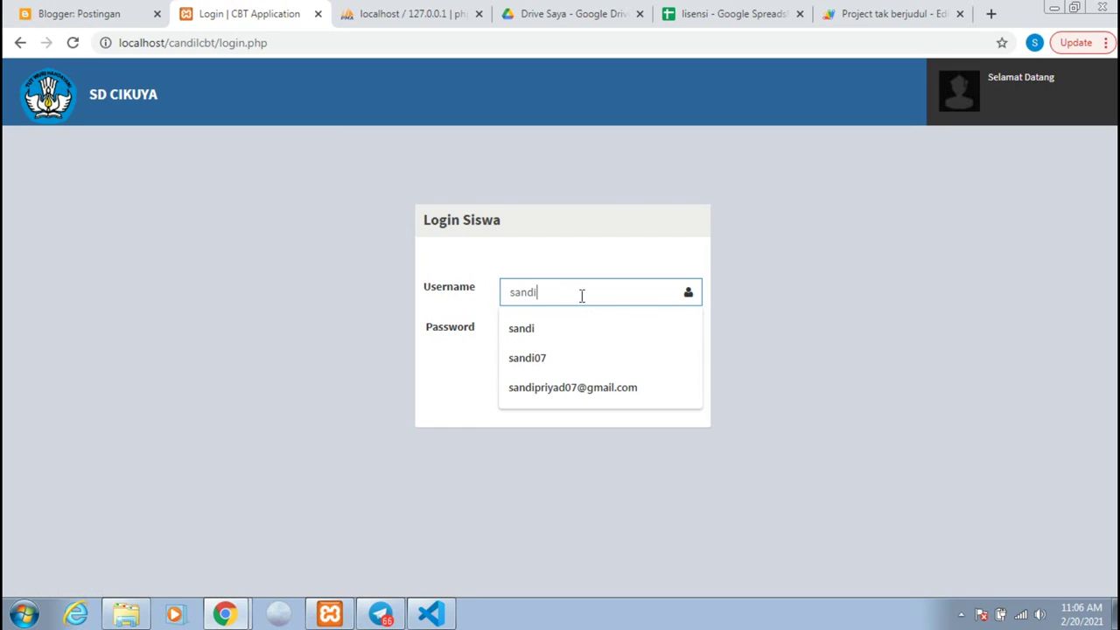
key(Tab)
text(s)
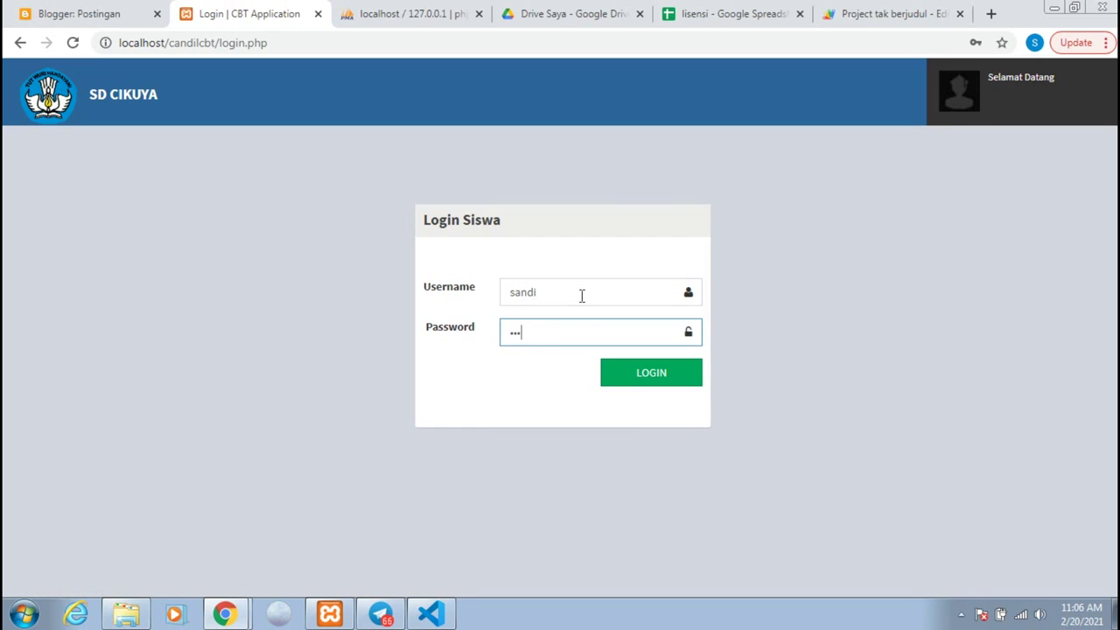
key(Return)
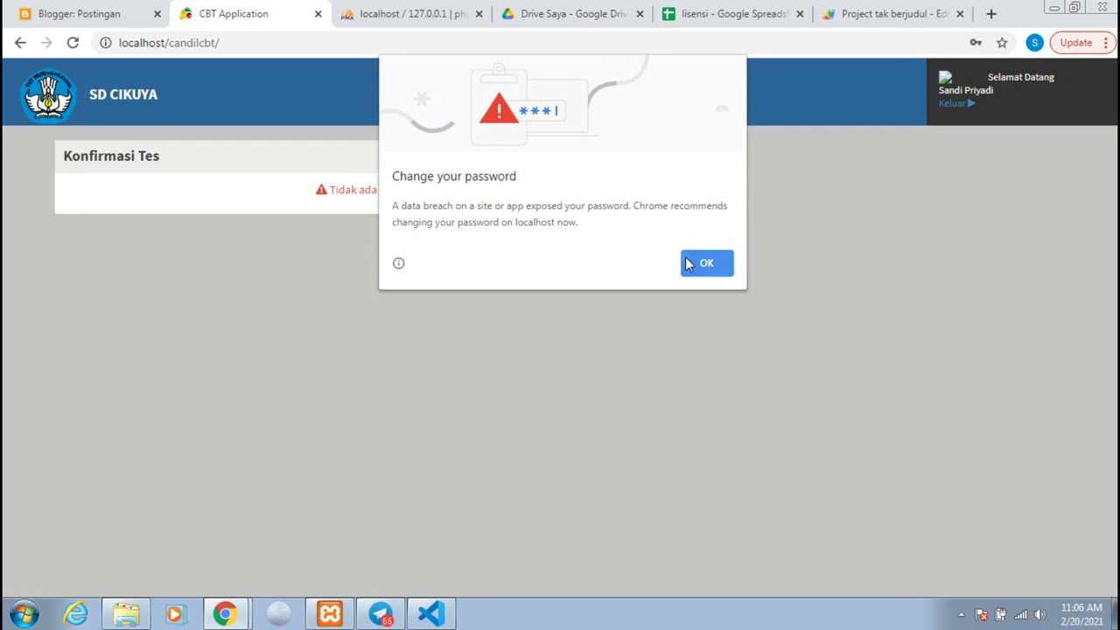
click(687, 264)
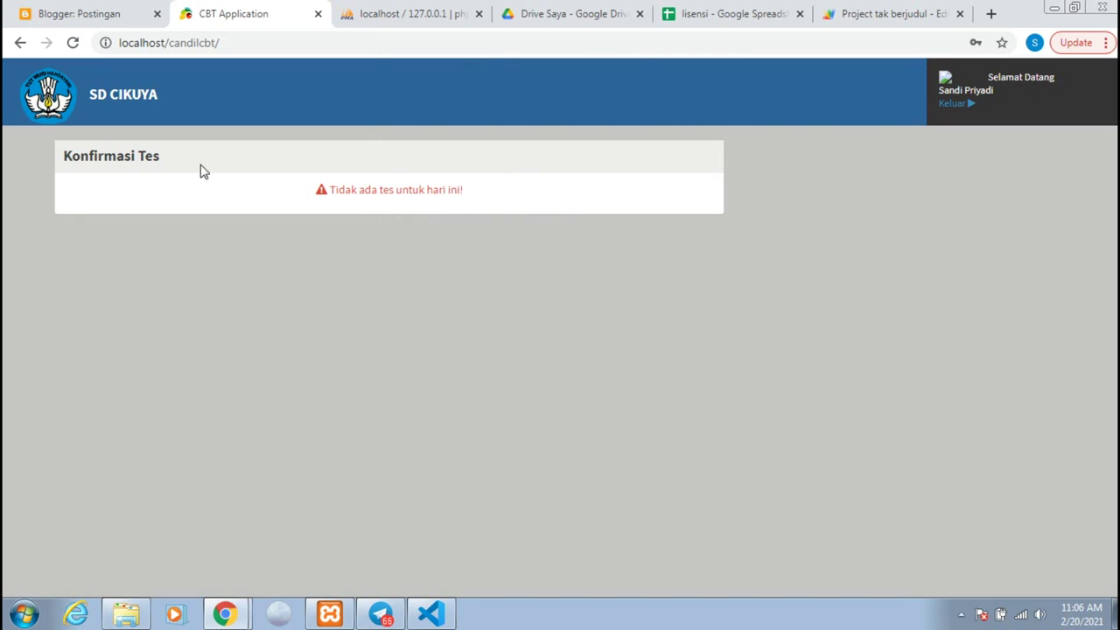
click(949, 105)
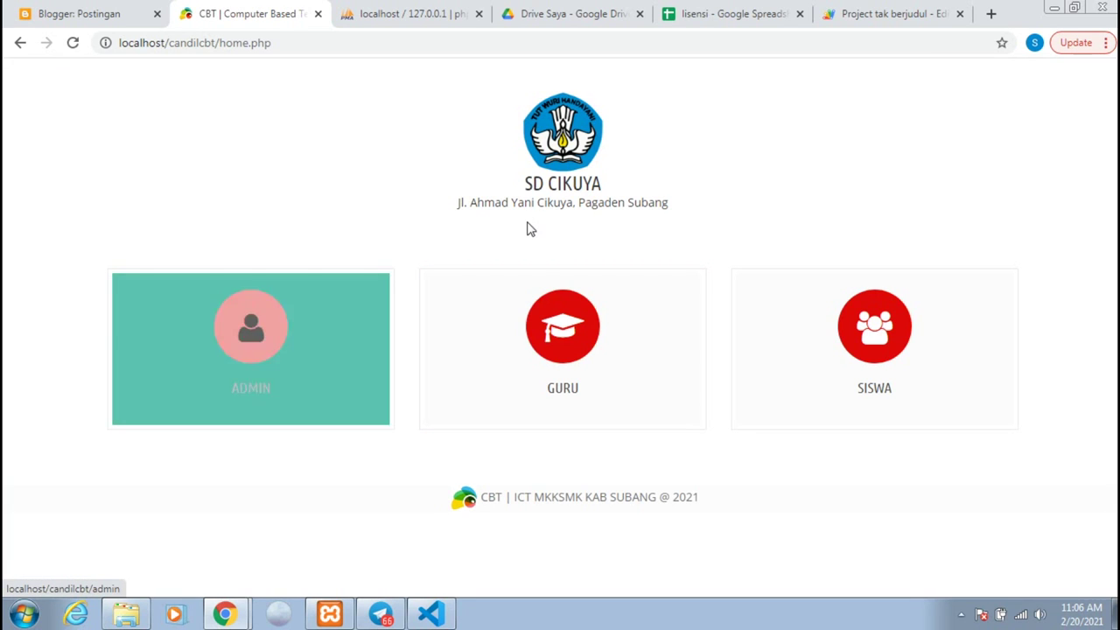
Step: Log in to the GURU teacher panel as guru3 with the teacher password, dismissing Chrome's password warning
click(559, 337)
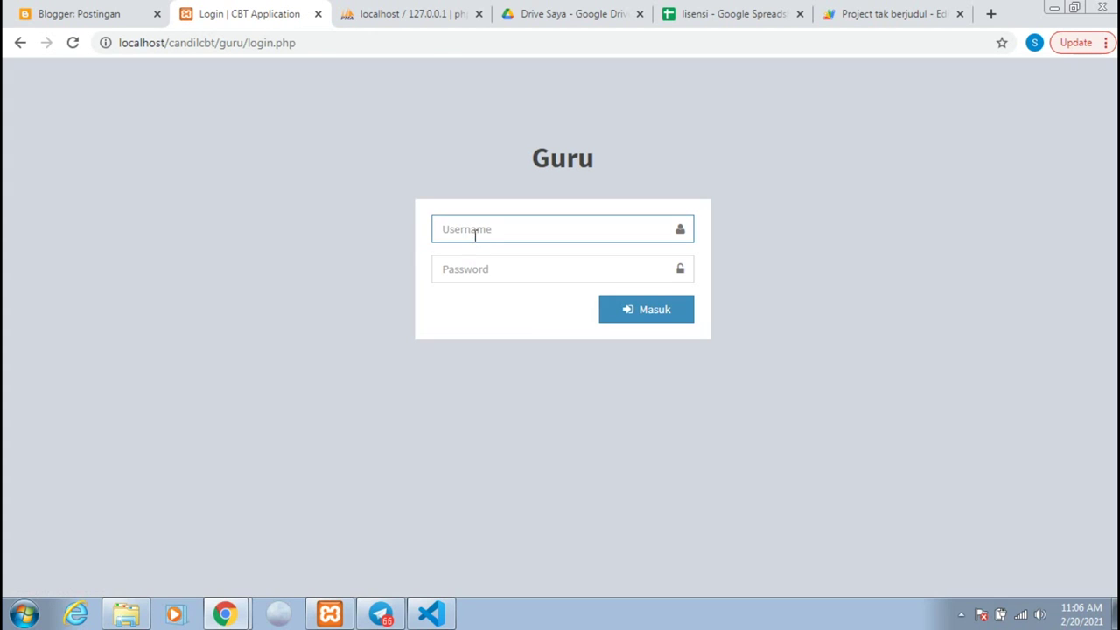
click(475, 231)
text(gu)
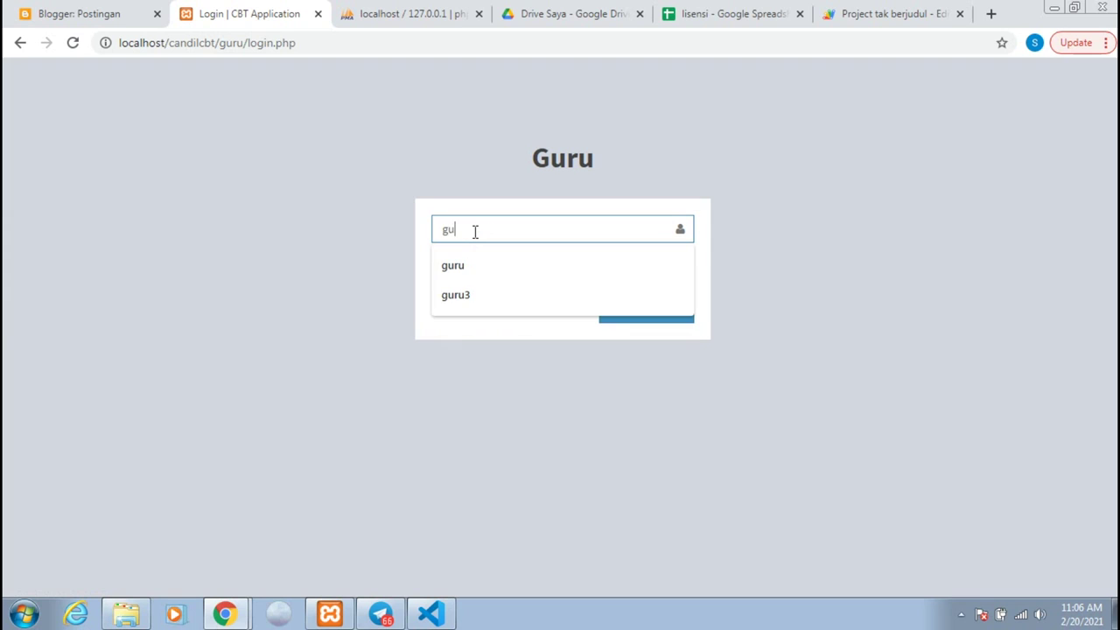
text(ru3)
key(Tab)
text(1)
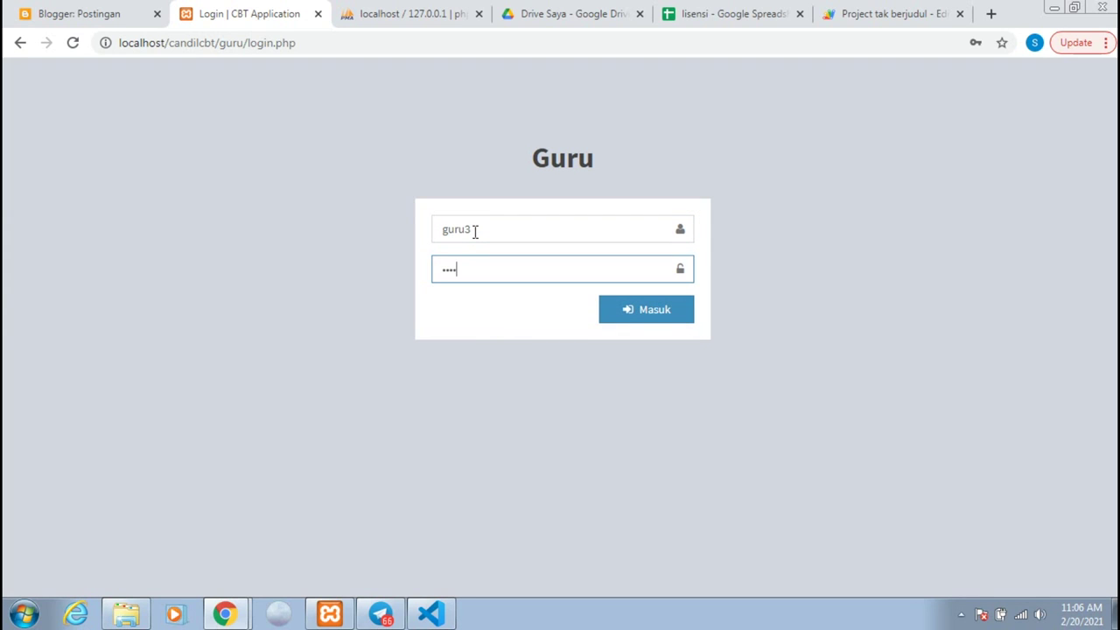
key(Return)
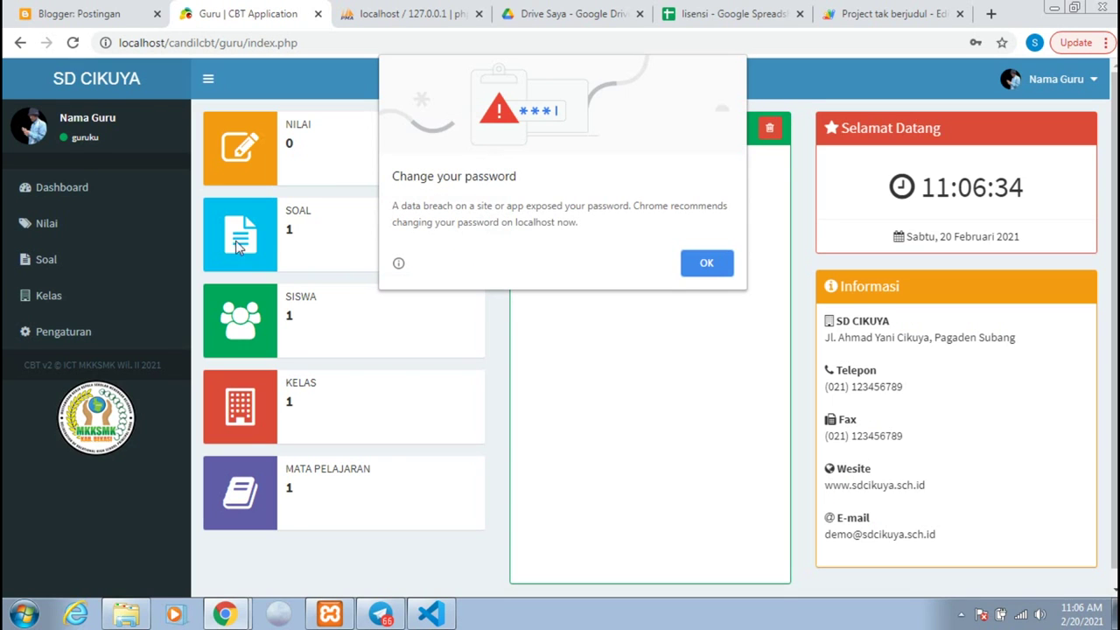
click(709, 271)
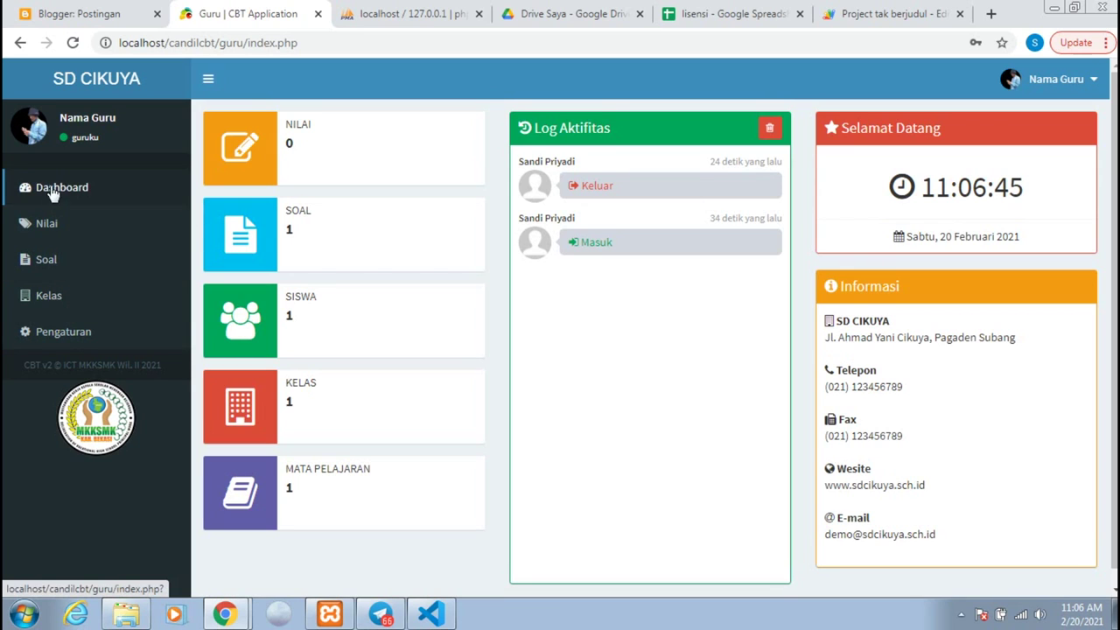
Step: Glance at Pengaturan and Dashboard, then view the Nilai score table for Bahasa Sunda, Kelas 6
click(21, 329)
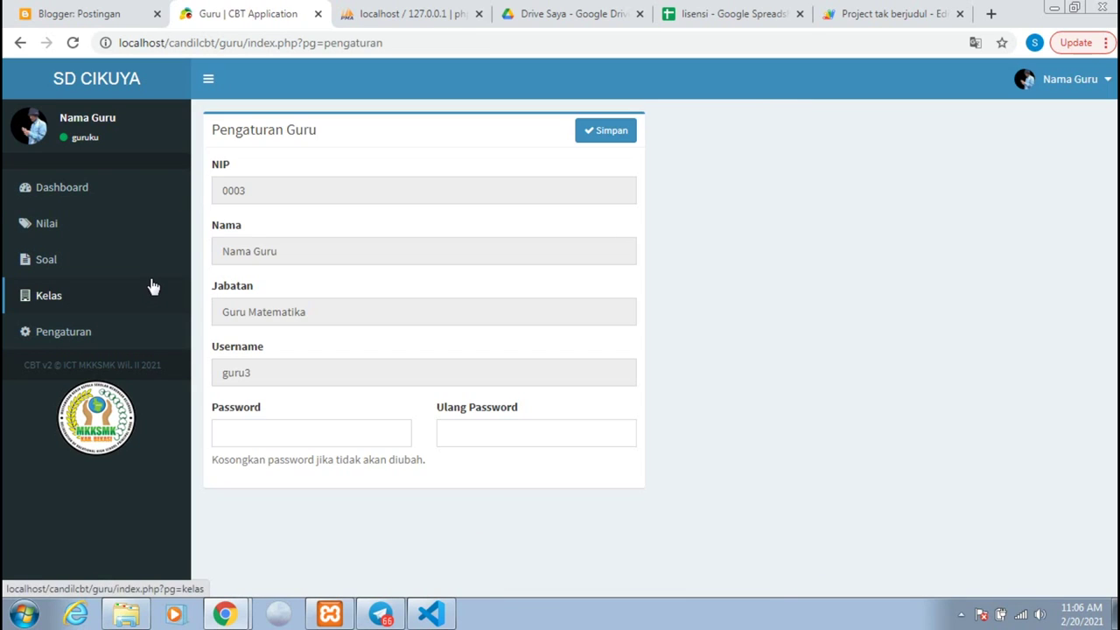
click(54, 204)
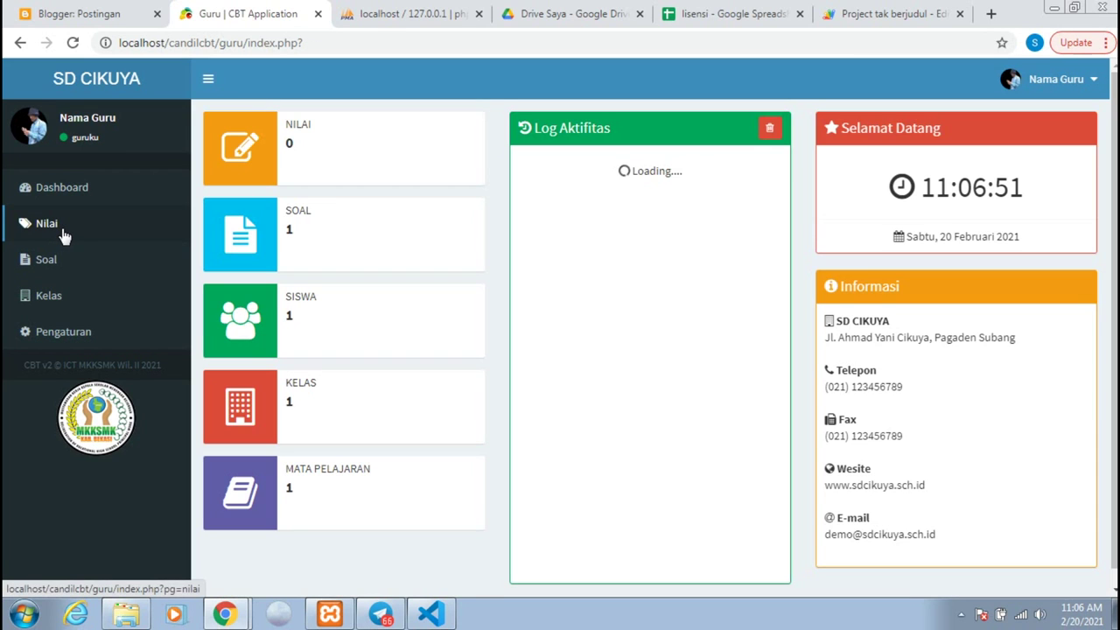
click(62, 231)
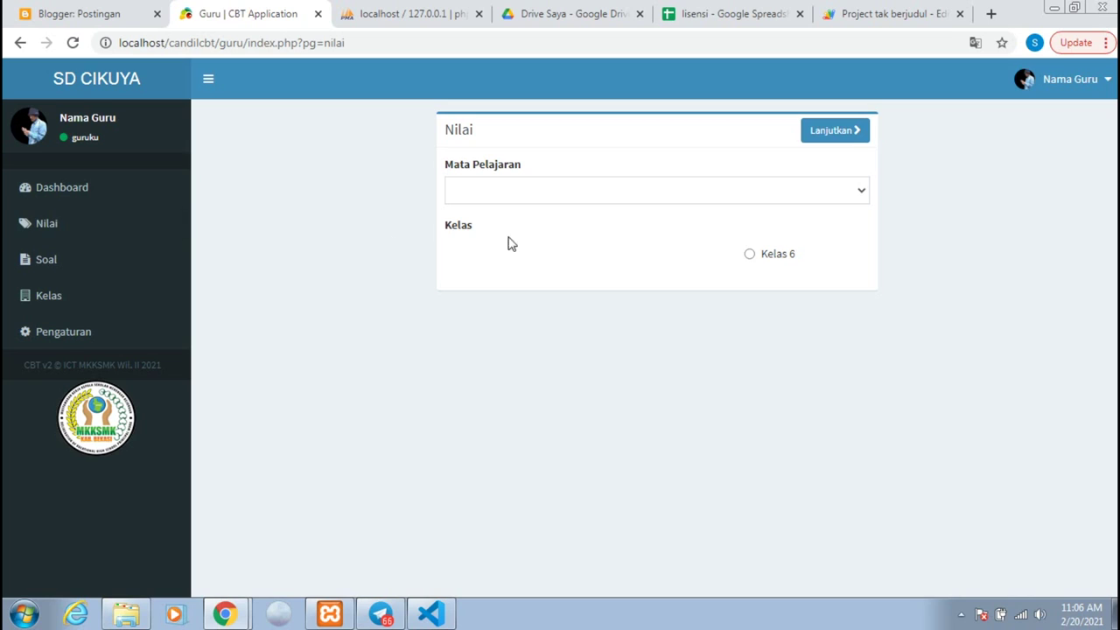
click(553, 197)
click(548, 228)
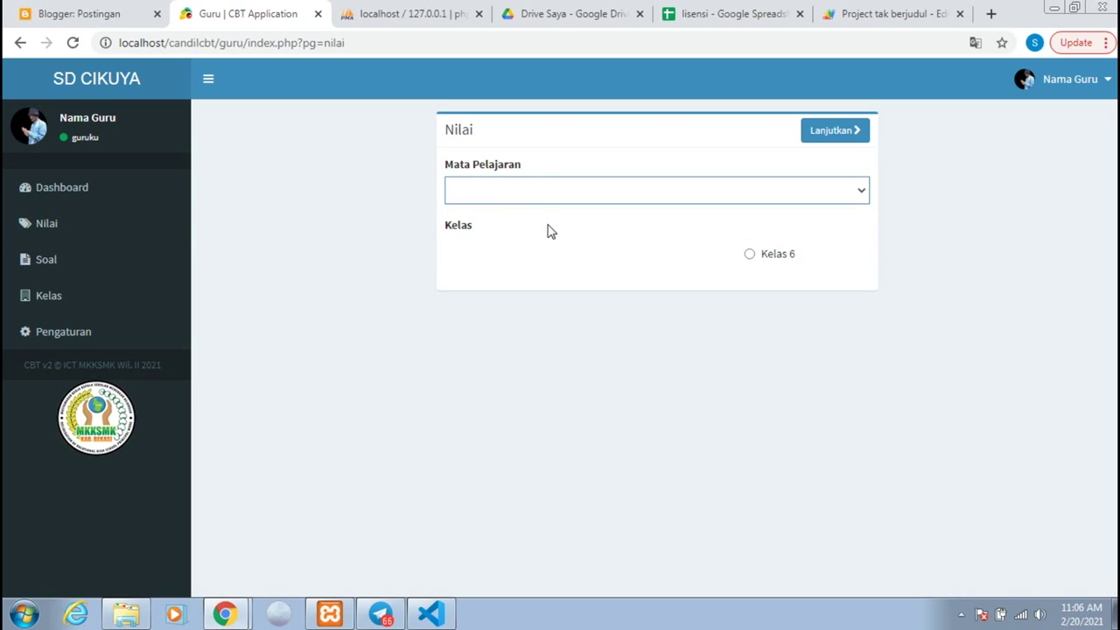
click(749, 254)
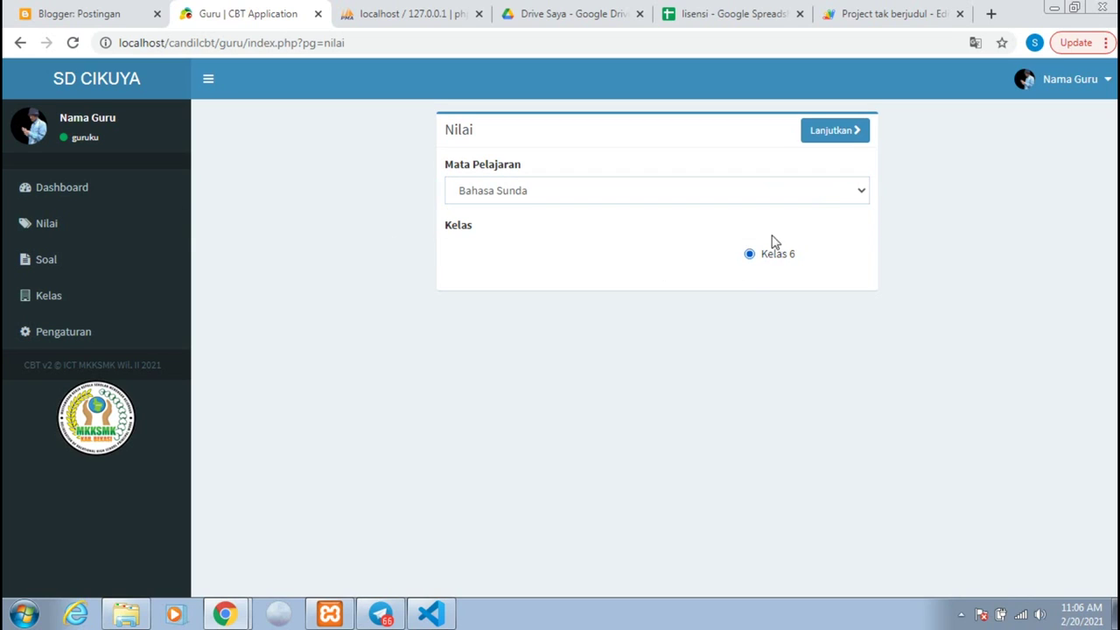
click(807, 130)
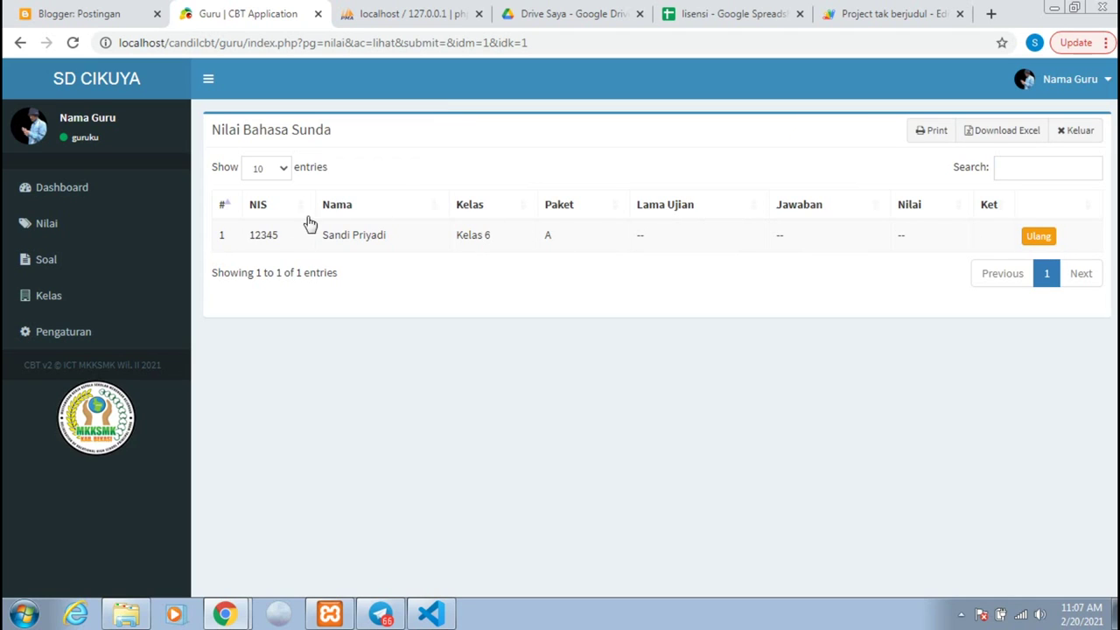
Step: Browse the Soal page and the Kelas list showing Kelas 6, then open the Nama Guru menu
click(61, 273)
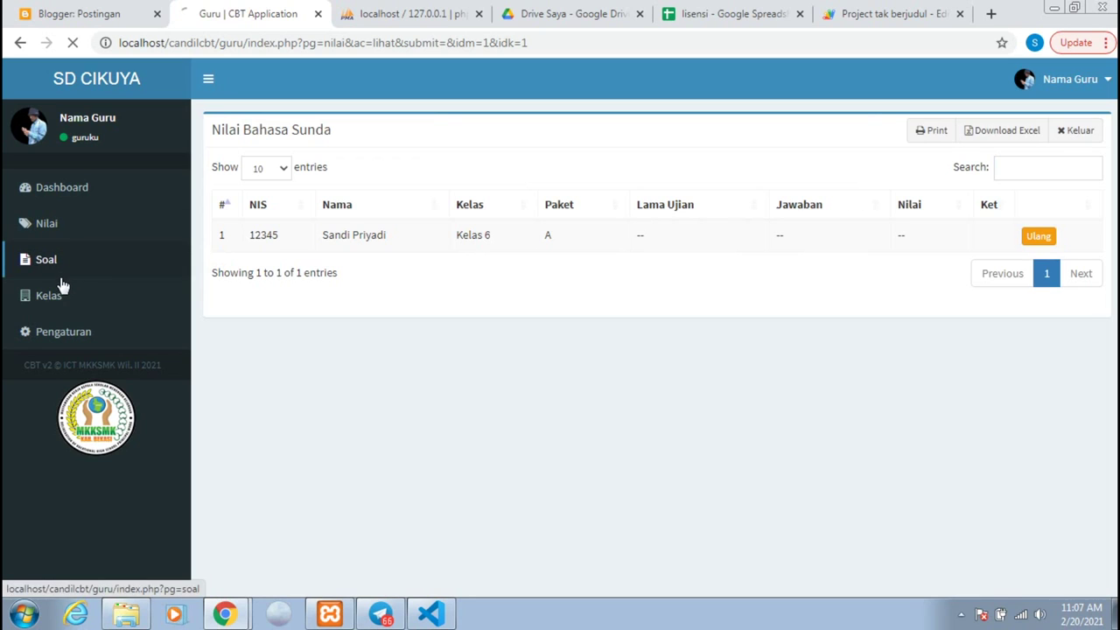
click(54, 302)
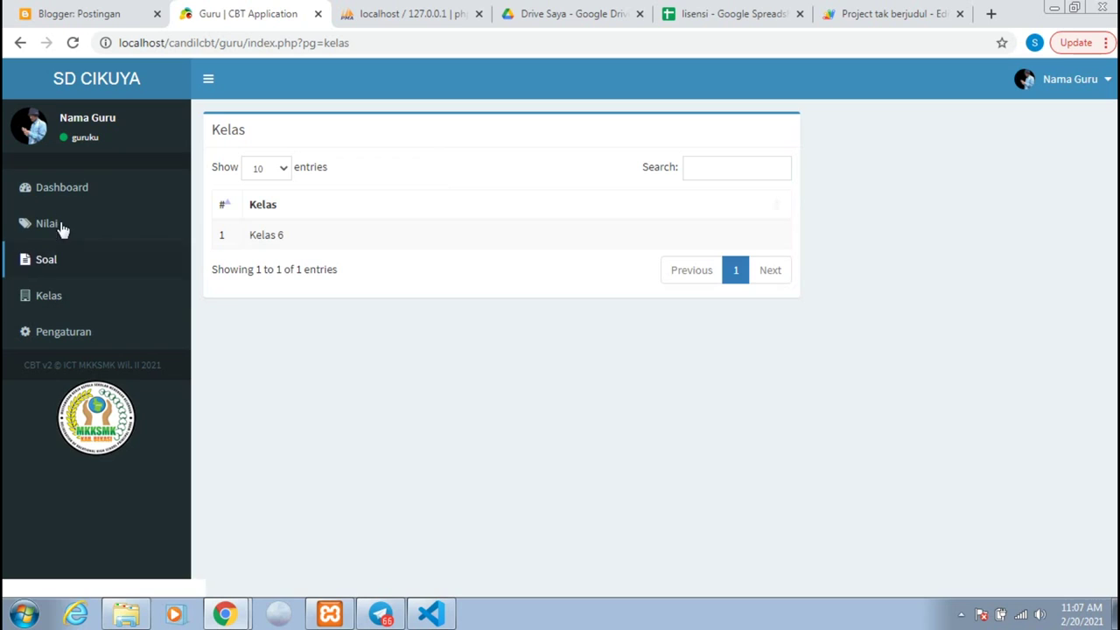
click(1054, 87)
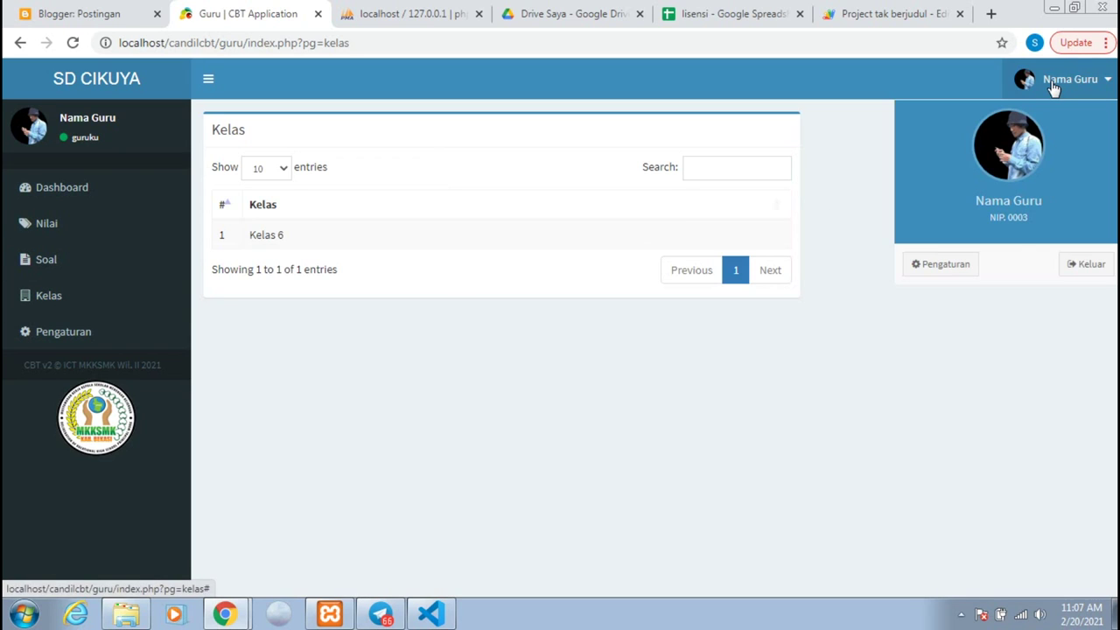
Step: Log the teacher out to the SD Cikuya home page and bring up the Bandicam recorder window
click(1073, 270)
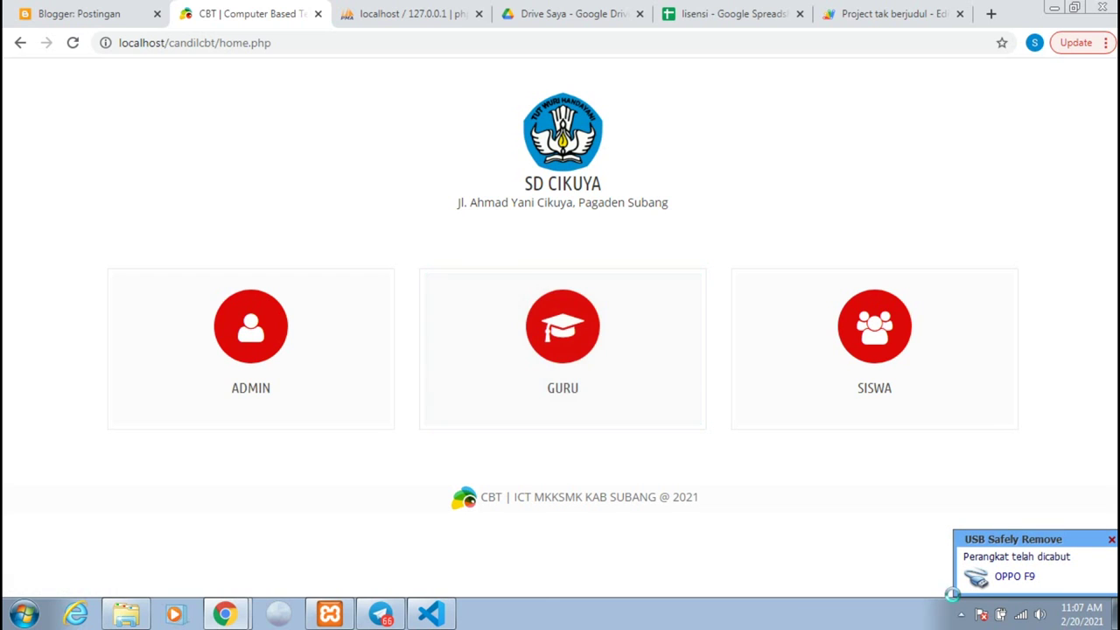
click(960, 614)
click(959, 542)
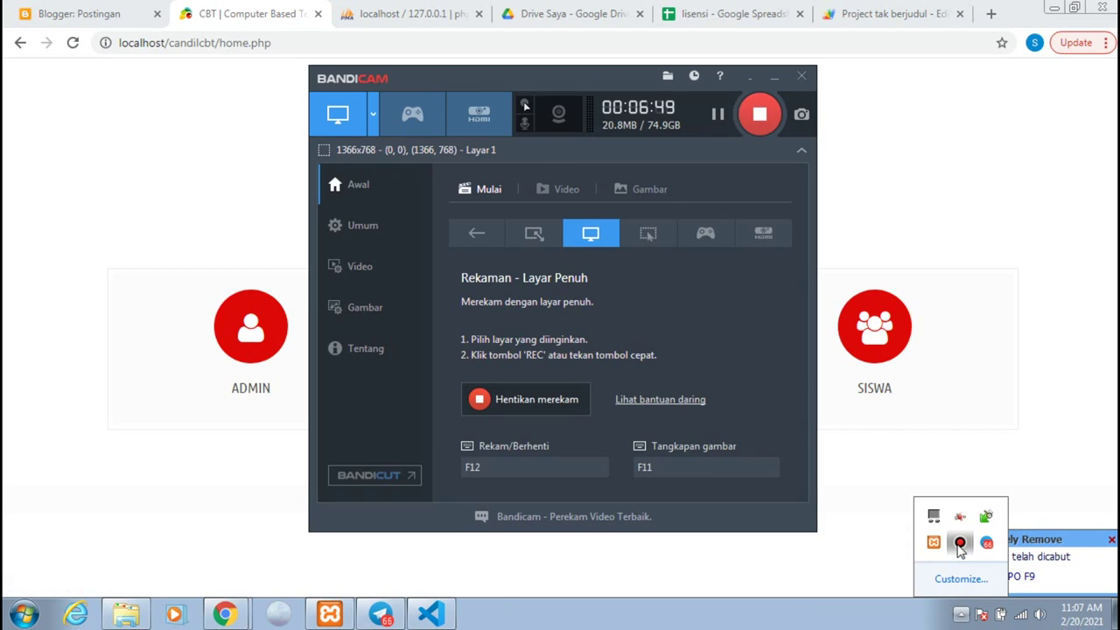